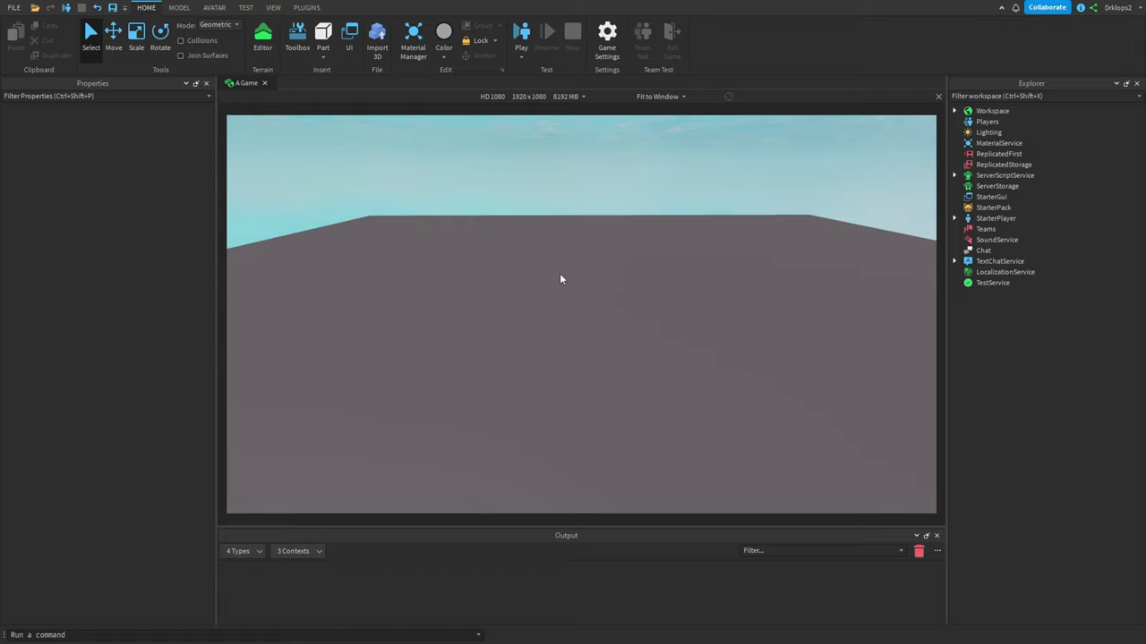
- Insert a new part into the workspace and frame it in the view
{"action": "scroll", "coordinate": [473, 267], "scroll_direction": "up", "scroll_amount": 2}
{"action": "right_click", "coordinate": [473, 267]}
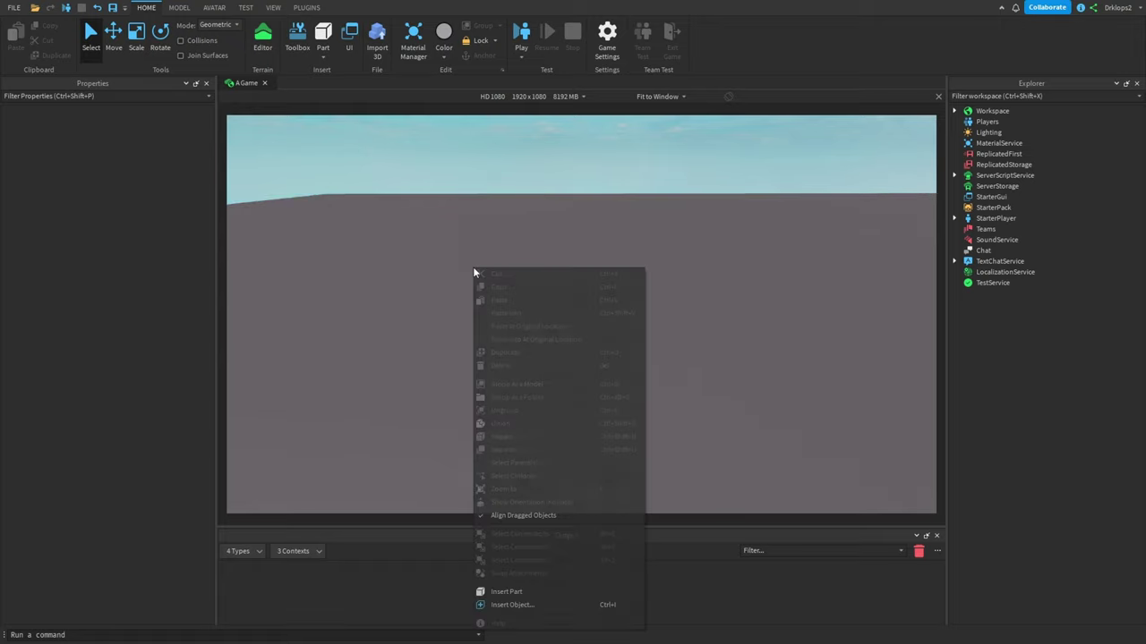
{"action": "left_click", "coordinate": [506, 592]}
{"action": "key", "text": "f"}
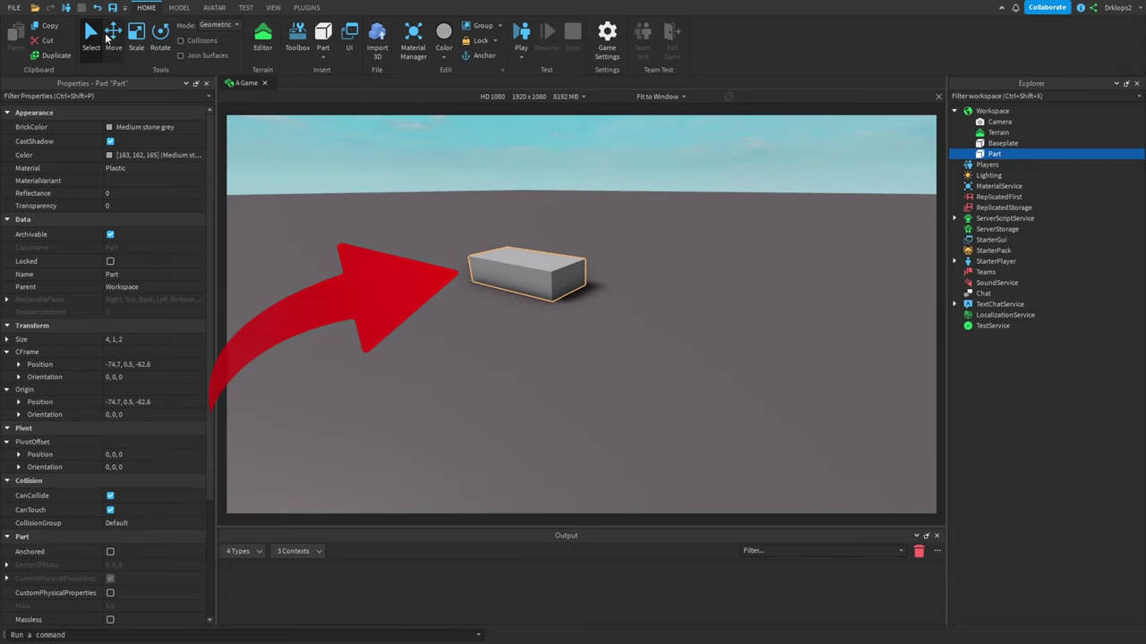
- Shrink the part with the Scale tool and set its Size to 1,1,1
{"action": "key", "text": "ctrl+3"}
{"action": "right_click_drag", "start_coordinate": [498, 209], "coordinate": [525, 205]}
{"action": "left_click_drag", "start_coordinate": [524, 205], "coordinate": [416, 199]}
{"action": "left_click", "coordinate": [179, 339]}
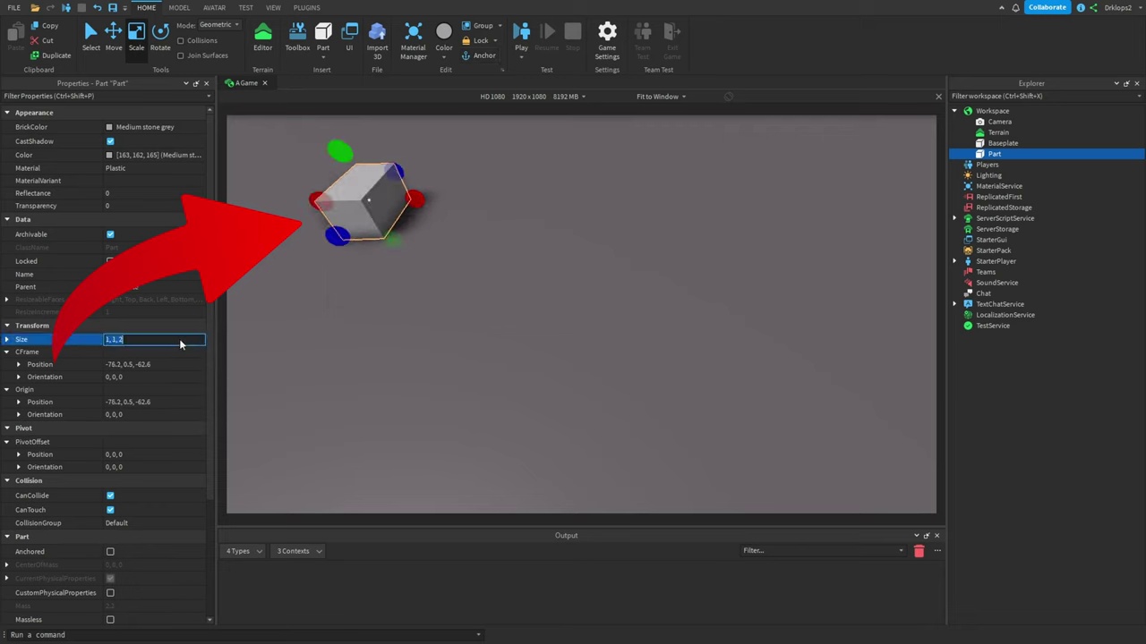
{"action": "type", "text": "1,1,1"}
{"action": "key", "text": "Return"}
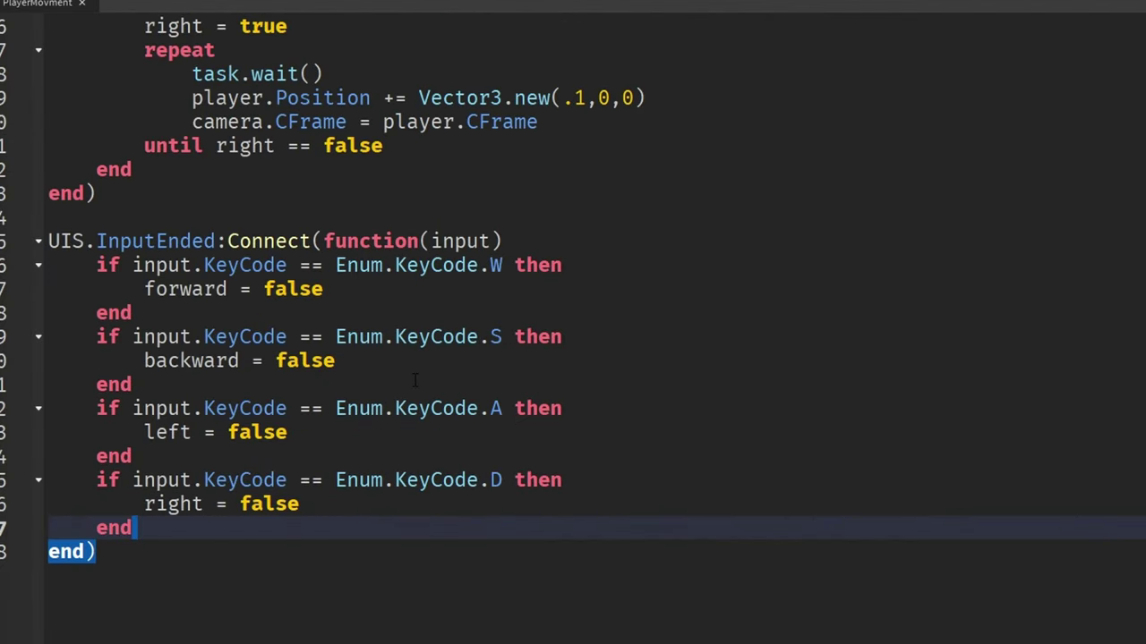
- Scroll through the PlayerMovment script's InputBegan and InputEnded code
{"action": "scroll", "coordinate": [405, 419], "scroll_direction": "down", "scroll_amount": 1}
{"action": "scroll", "coordinate": [404, 421], "scroll_direction": "up", "scroll_amount": 8}
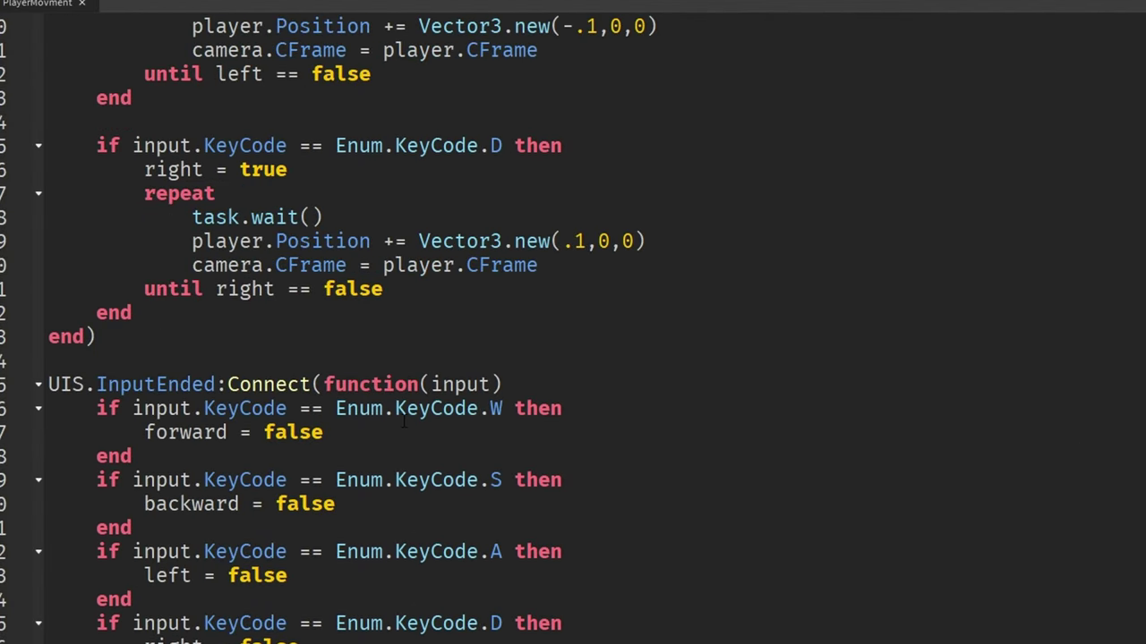
{"action": "scroll", "coordinate": [403, 420], "scroll_direction": "up", "scroll_amount": 2}
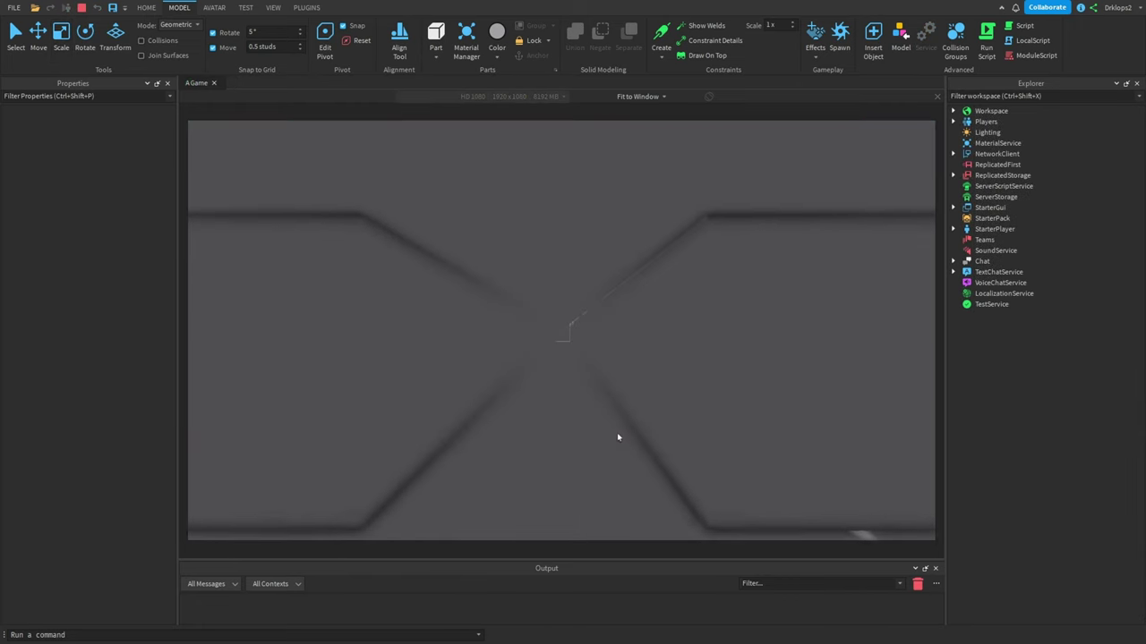
- Walk forward down the grey corridor during the playtest
{"action": "key", "text": "w"}
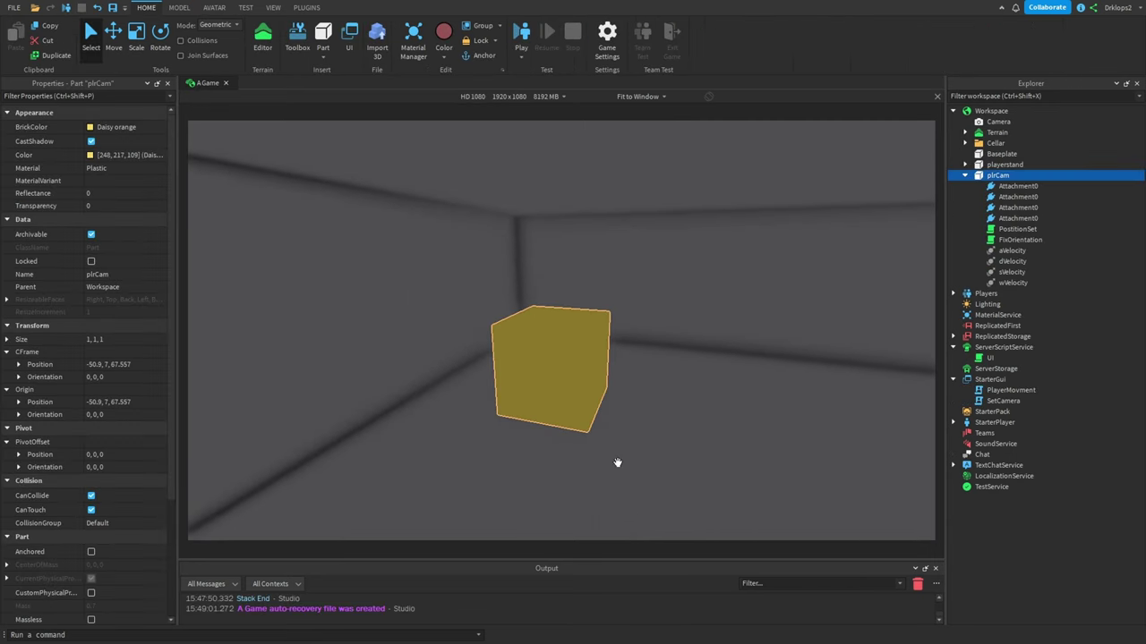
{"action": "key", "text": "w"}
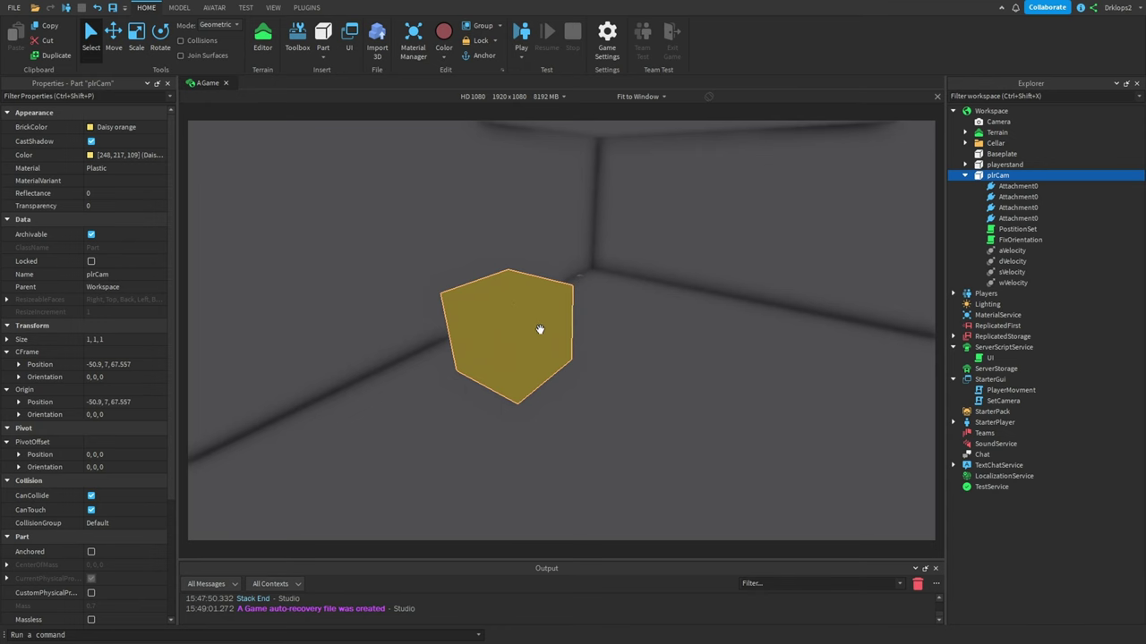
- Enlarge the PlayerMovment script editor window and scroll through its code
{"action": "scroll", "coordinate": [522, 346], "scroll_direction": "up", "scroll_amount": 2}
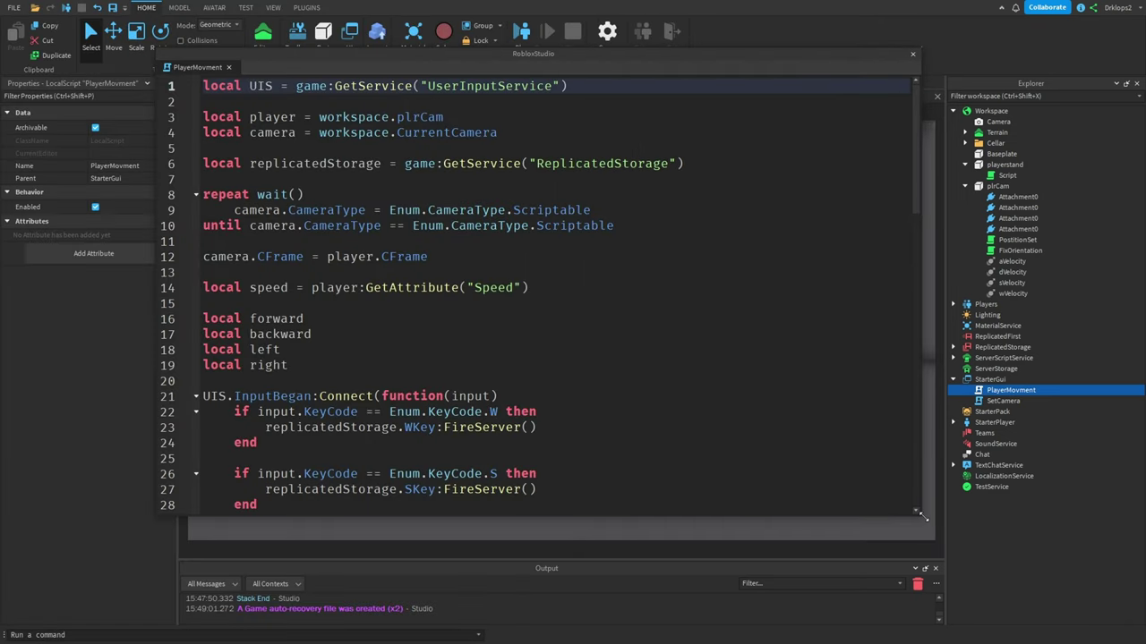
{"action": "left_click_drag", "start_coordinate": [927, 517], "coordinate": [1055, 562]}
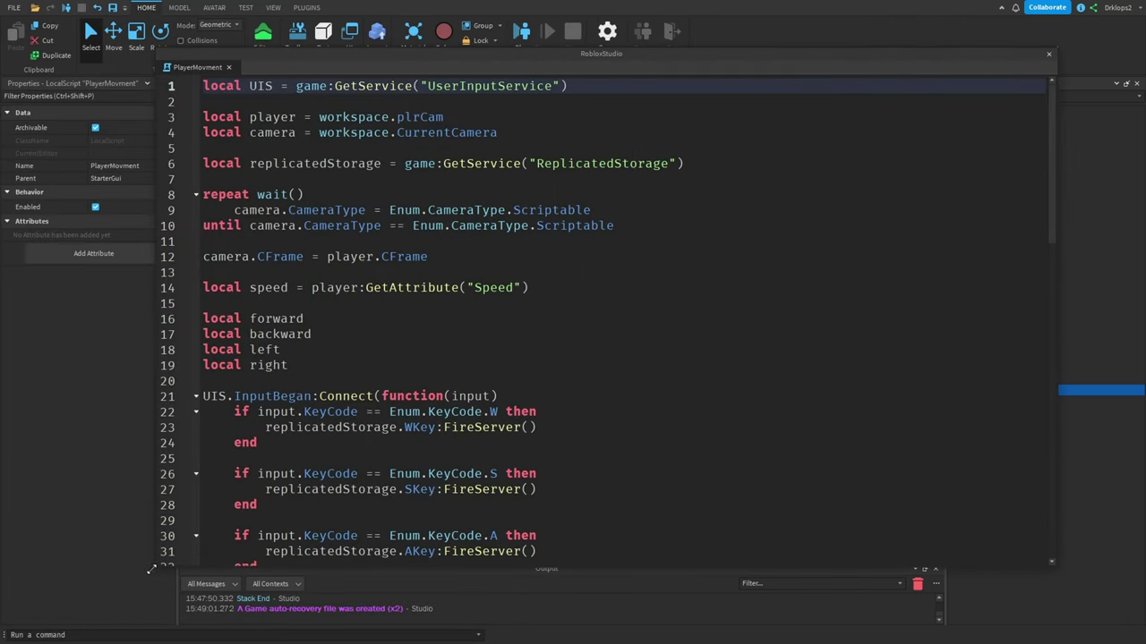
{"action": "left_click_drag", "start_coordinate": [151, 570], "coordinate": [105, 584]}
{"action": "scroll", "coordinate": [179, 358], "scroll_direction": "down", "scroll_amount": 12}
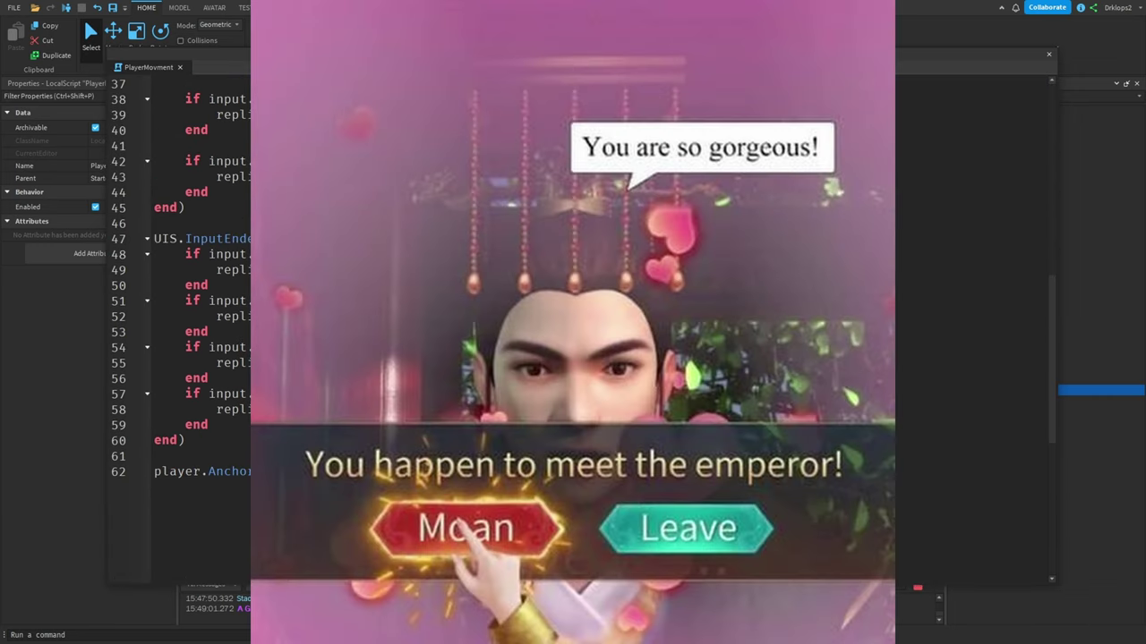
{"action": "scroll", "coordinate": [430, 401], "scroll_direction": "up", "scroll_amount": 6}
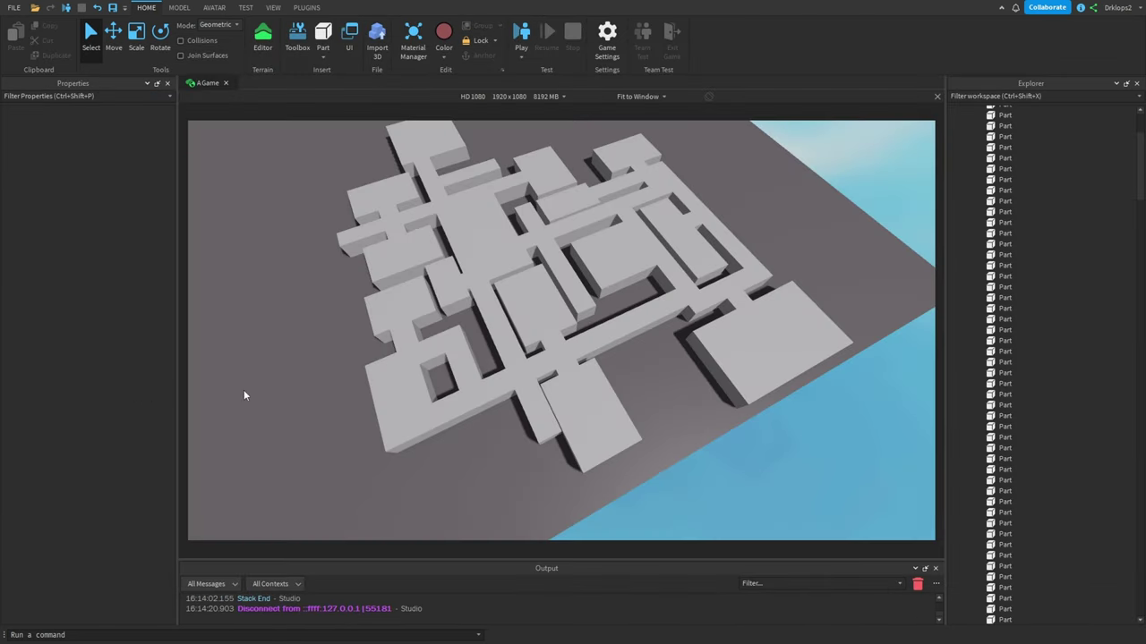
- Fly the camera forward into the corner of the cobblestone-walled cellar
{"action": "scroll", "coordinate": [289, 393], "scroll_direction": "up", "scroll_amount": 4}
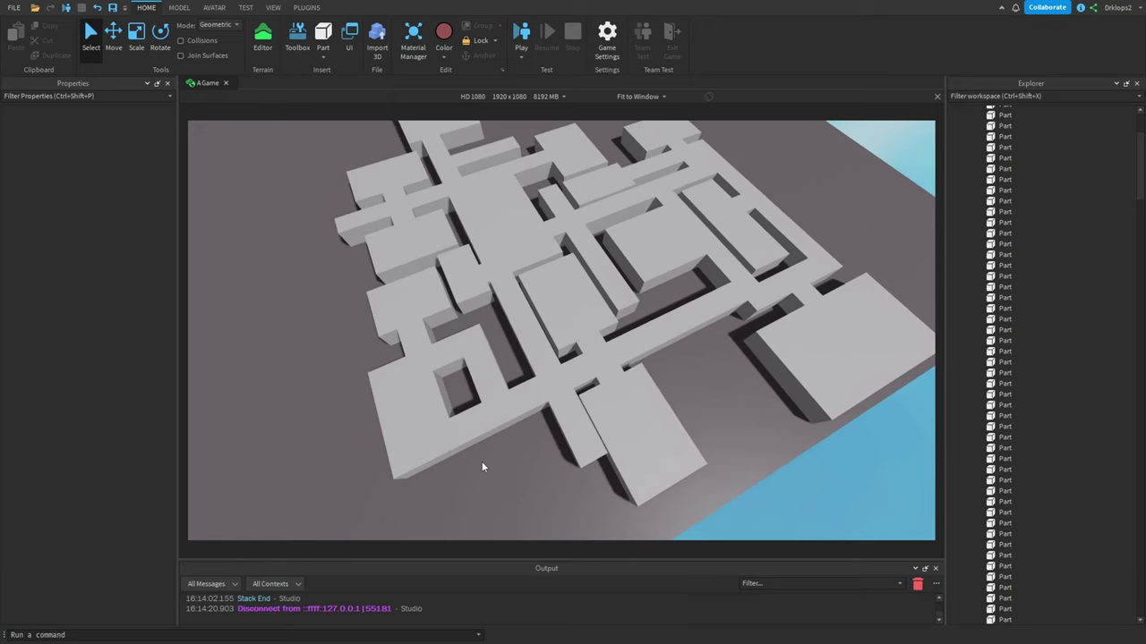
{"action": "scroll", "coordinate": [482, 465], "scroll_direction": "up", "scroll_amount": 2}
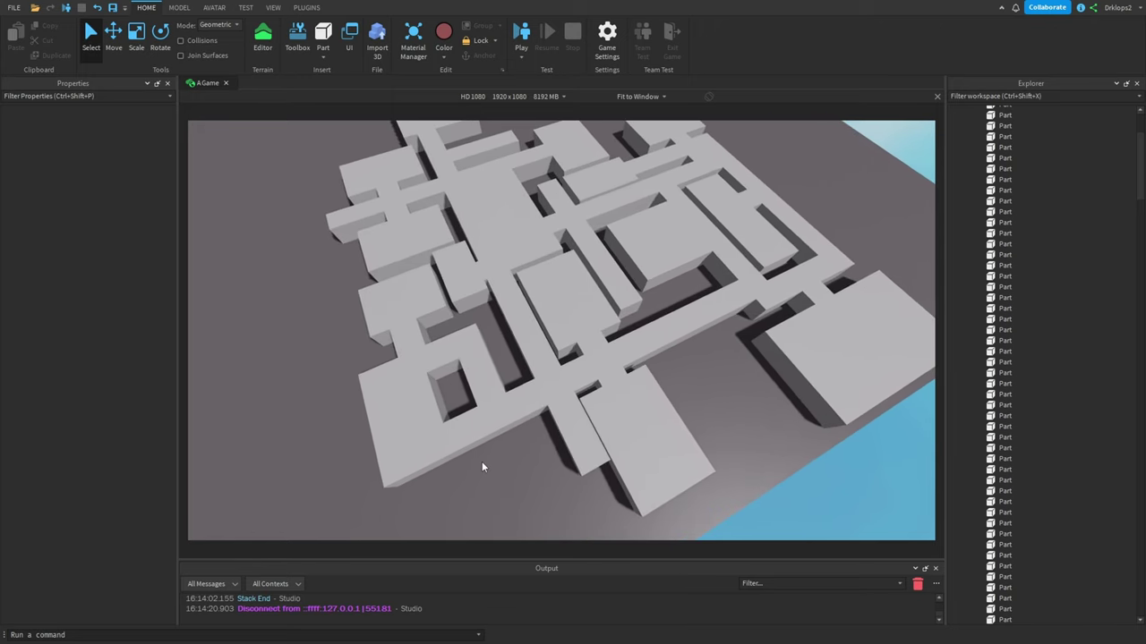
{"action": "scroll", "coordinate": [482, 465], "scroll_direction": "down", "scroll_amount": 3}
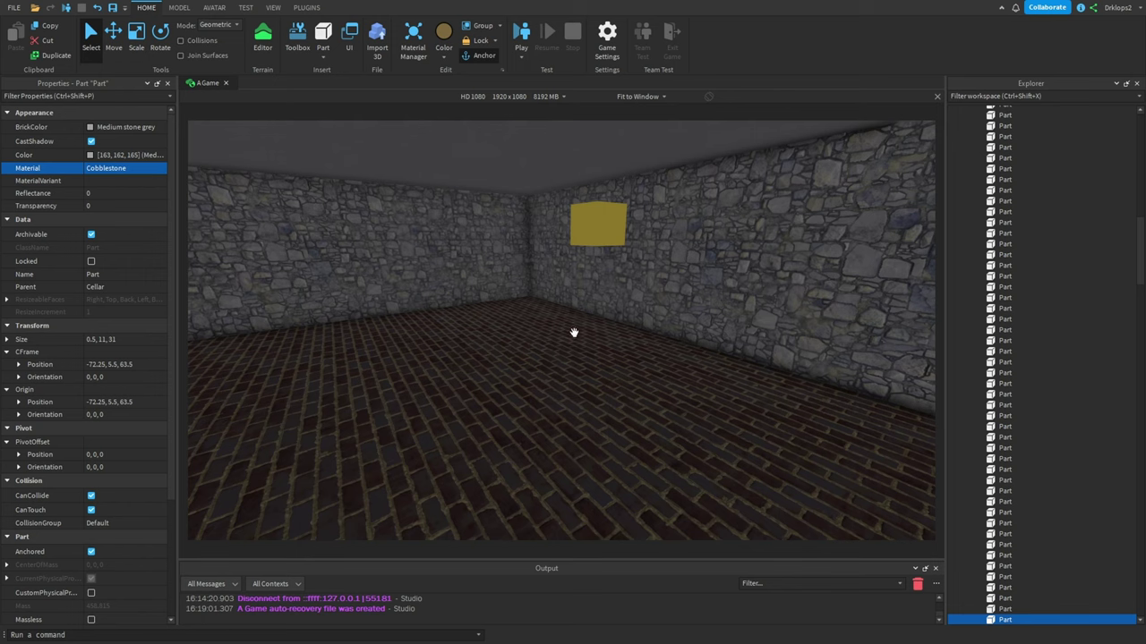
{"action": "key", "text": "w"}
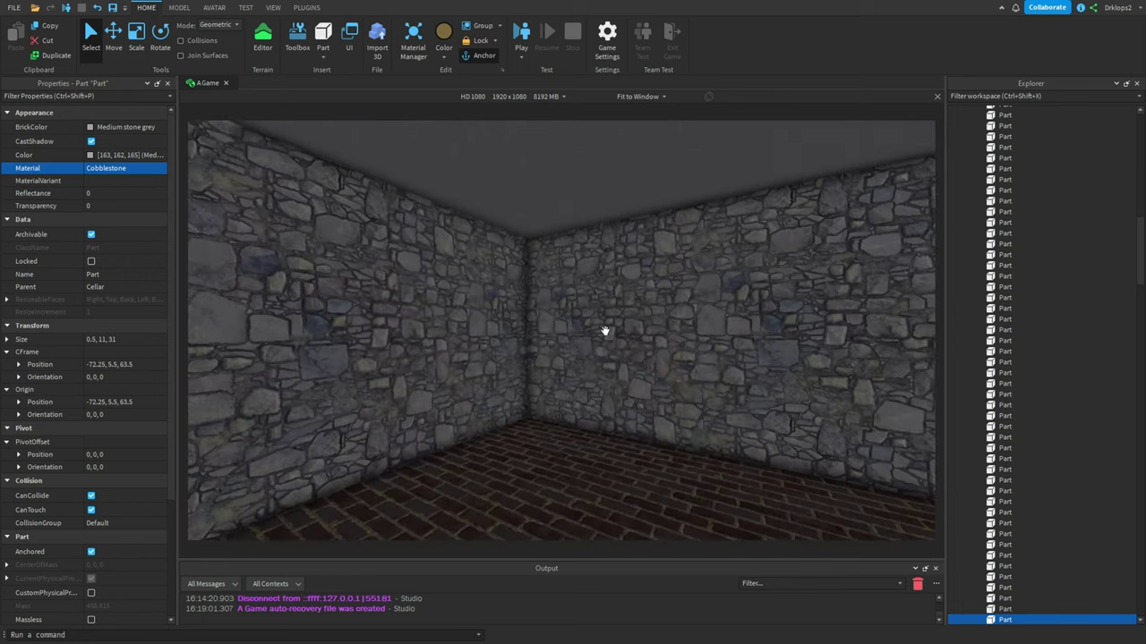
{"action": "key", "text": "w"}
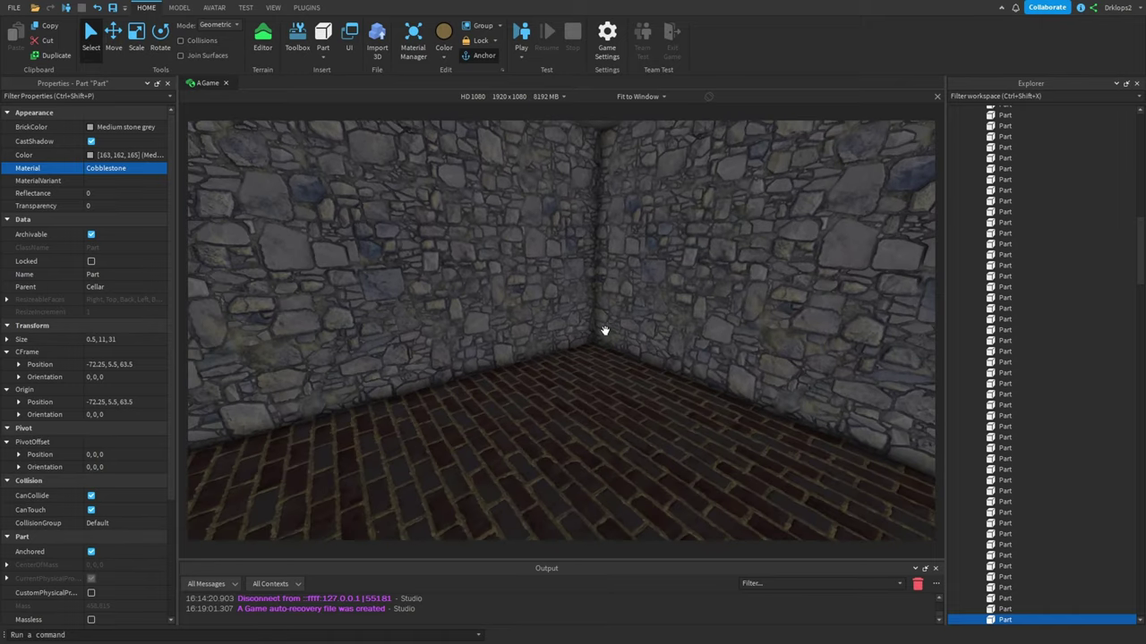
{"action": "key", "text": "w"}
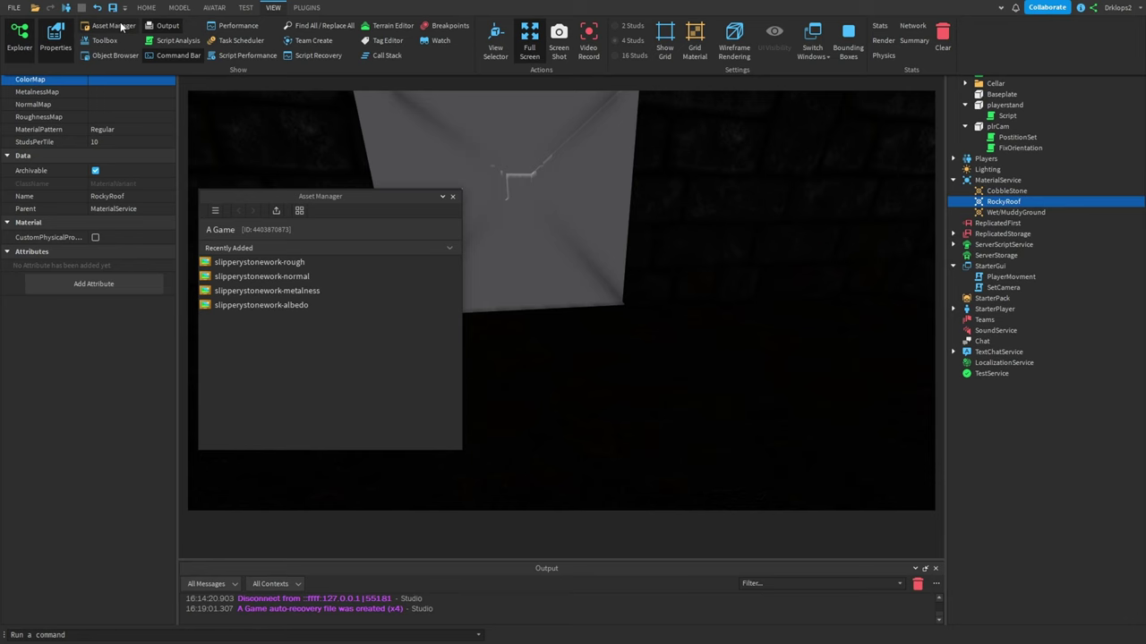
- Import the eroded-layered-rockface1-bl texture from the Desktop folder
{"action": "left_click", "coordinate": [275, 210]}
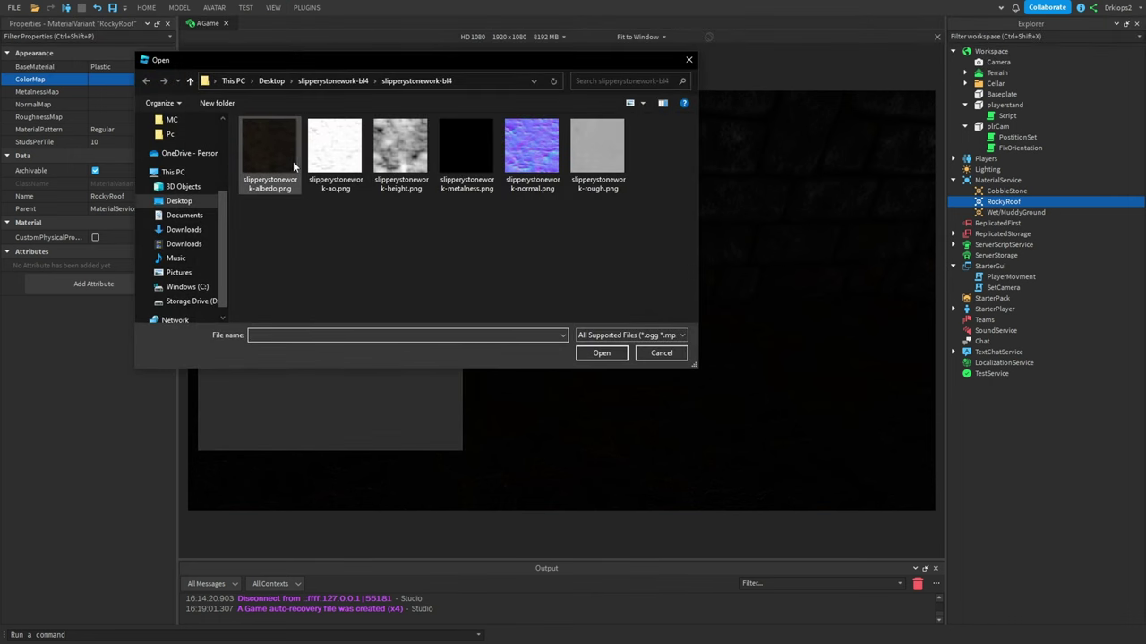
{"action": "left_click", "coordinate": [272, 82]}
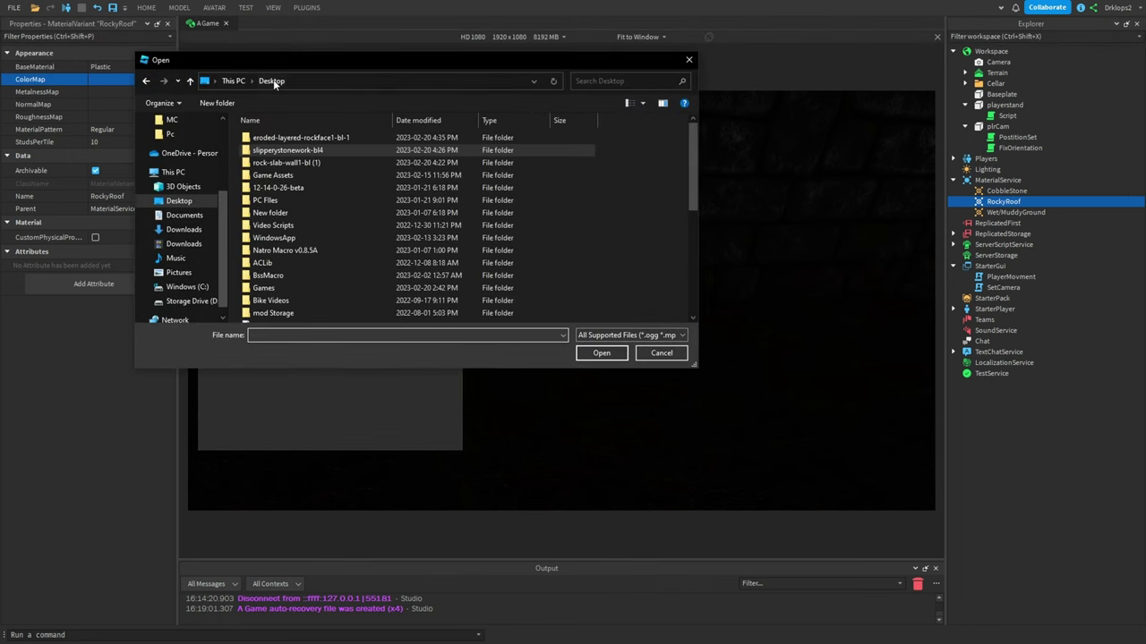
{"action": "double_click", "coordinate": [295, 141]}
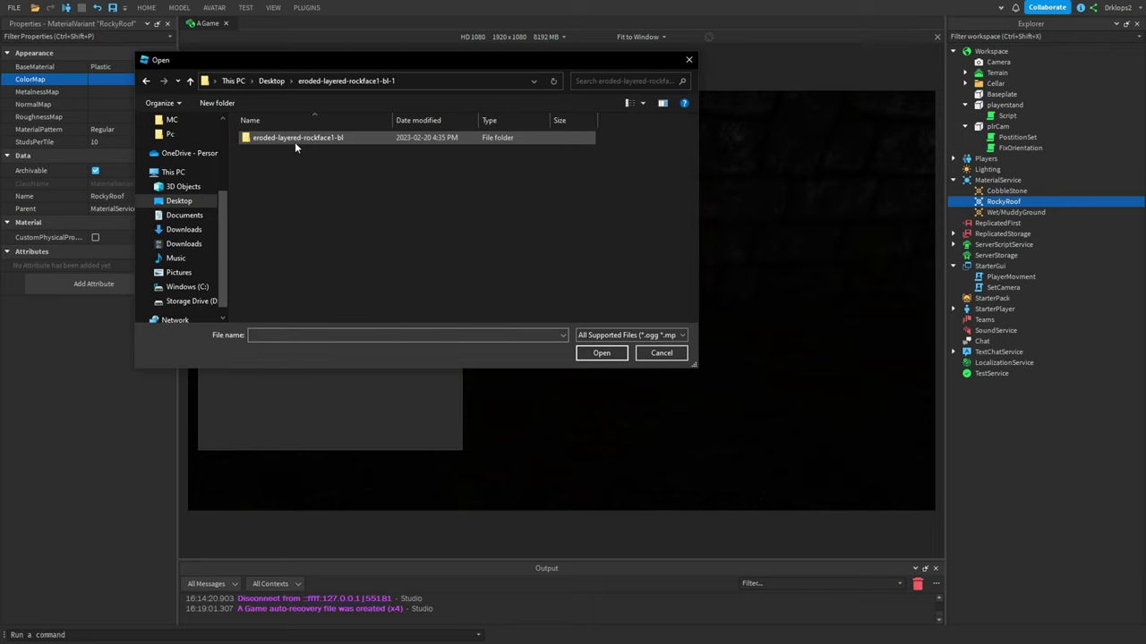
{"action": "double_click", "coordinate": [294, 139]}
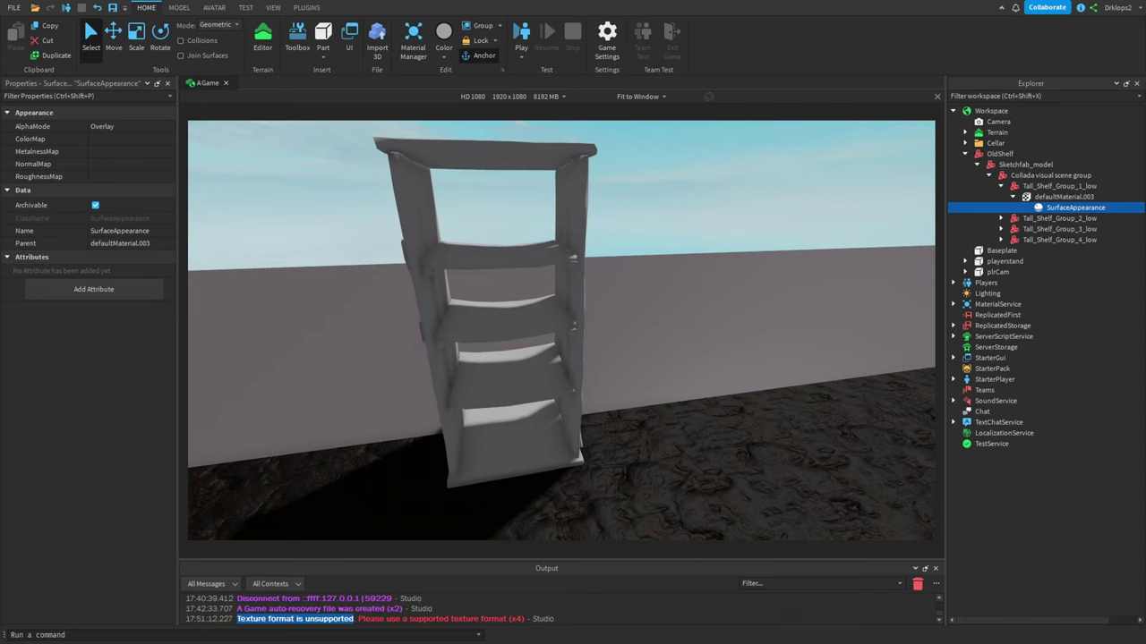
- Deselect the shelf's surface appearance and scroll the Possessed undead Sketchfab page
{"action": "left_click", "coordinate": [224, 194]}
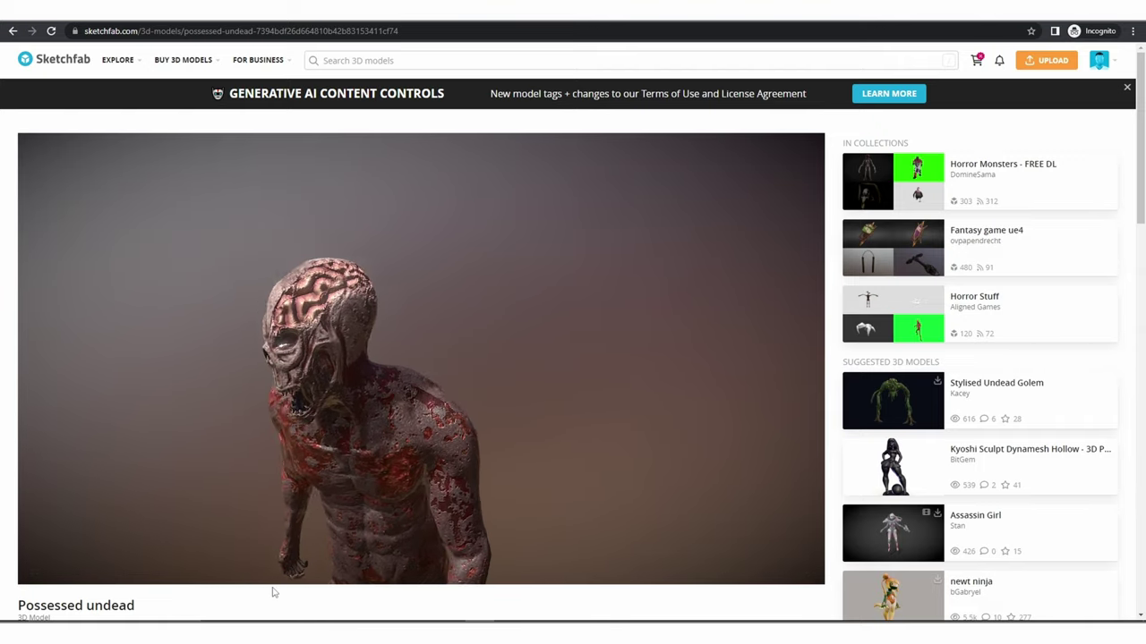
{"action": "scroll", "coordinate": [251, 582], "scroll_direction": "down", "scroll_amount": 2}
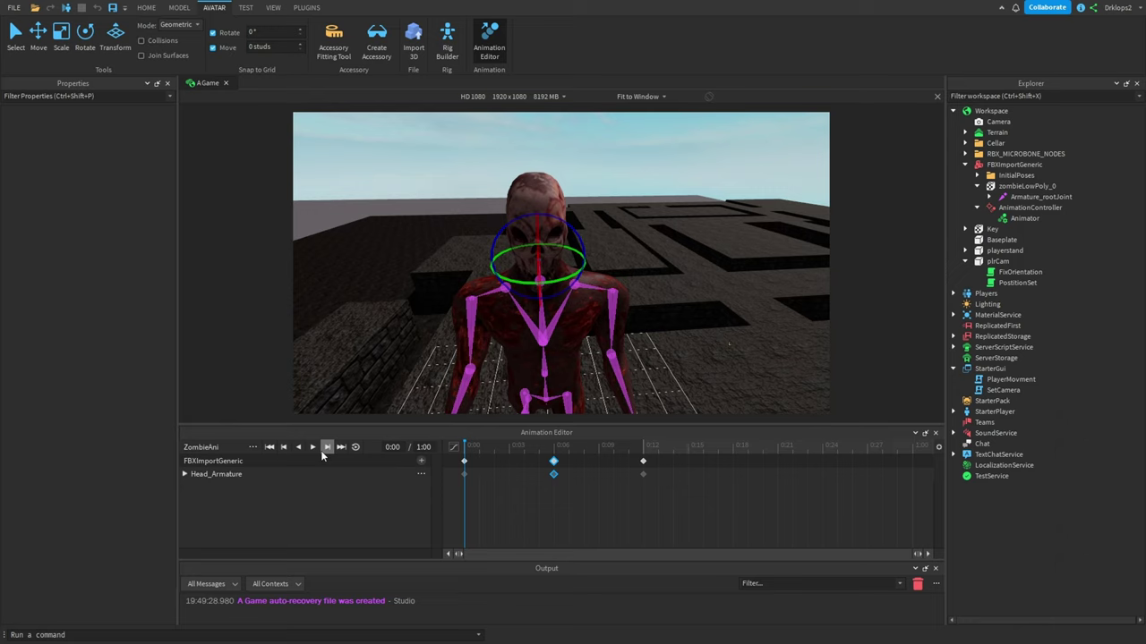
- Preview the zombie animation, then rotate its head for the next pose
{"action": "left_click", "coordinate": [312, 448]}
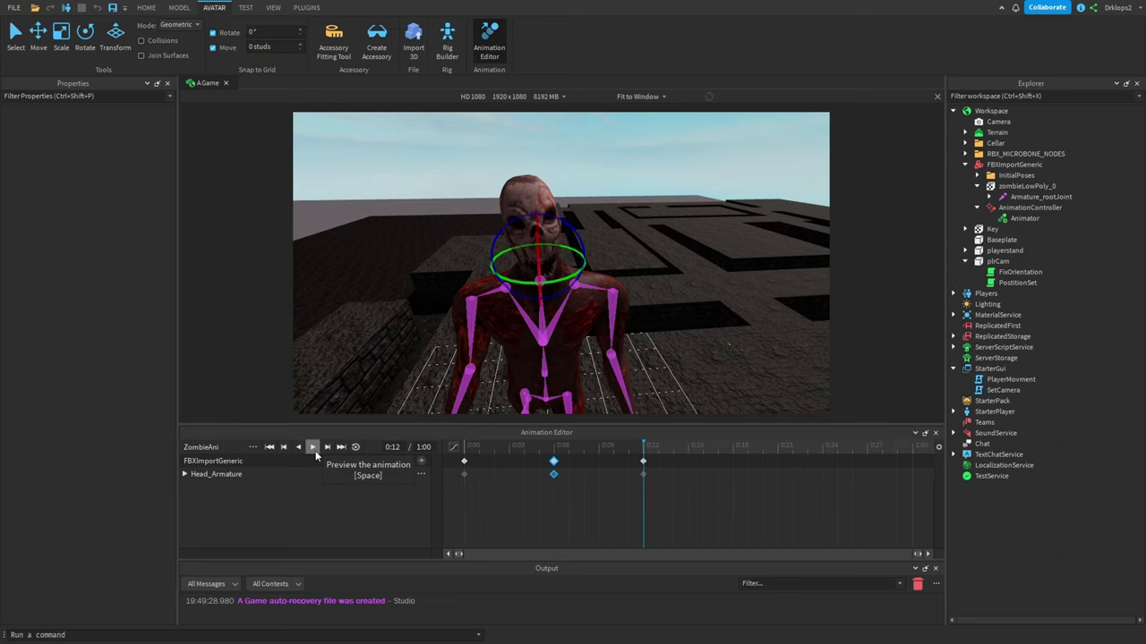
{"action": "left_click", "coordinate": [314, 451]}
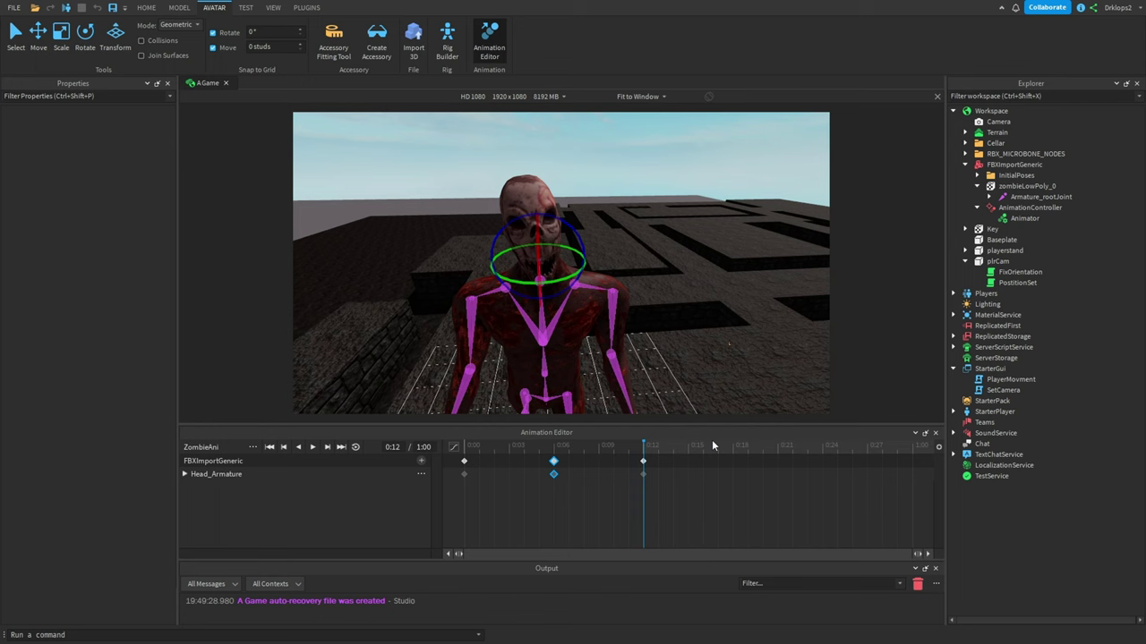
{"action": "left_click_drag", "start_coordinate": [555, 229], "coordinate": [579, 227]}
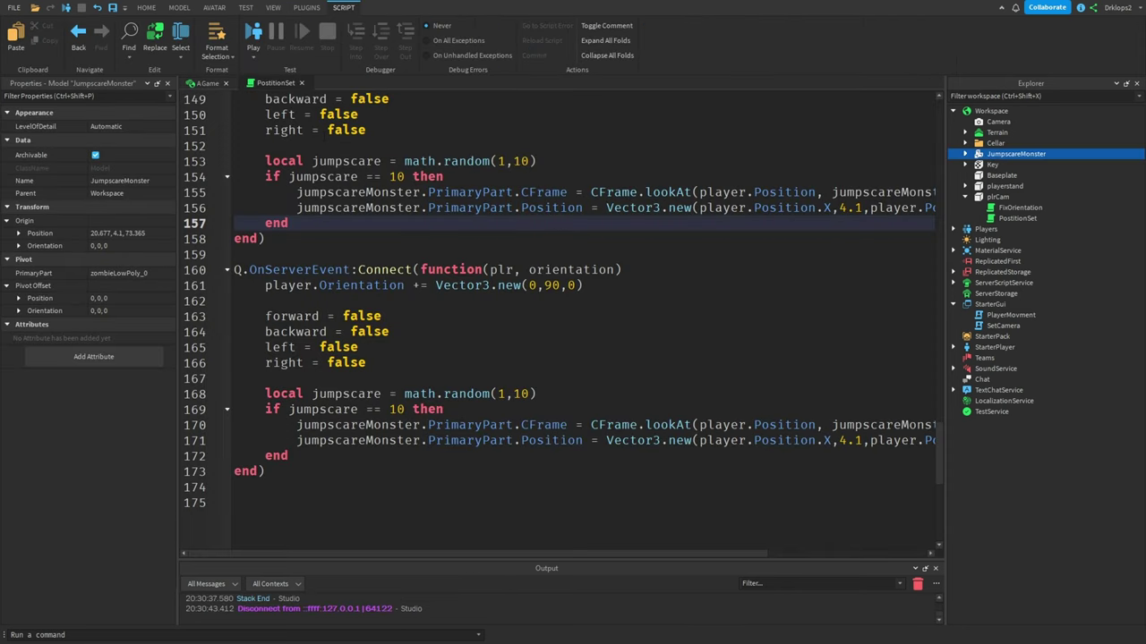
- Playtest the game, then add wait() under 'if jumpscare == 1 then' in PositionSet
{"action": "left_click", "coordinate": [207, 84]}
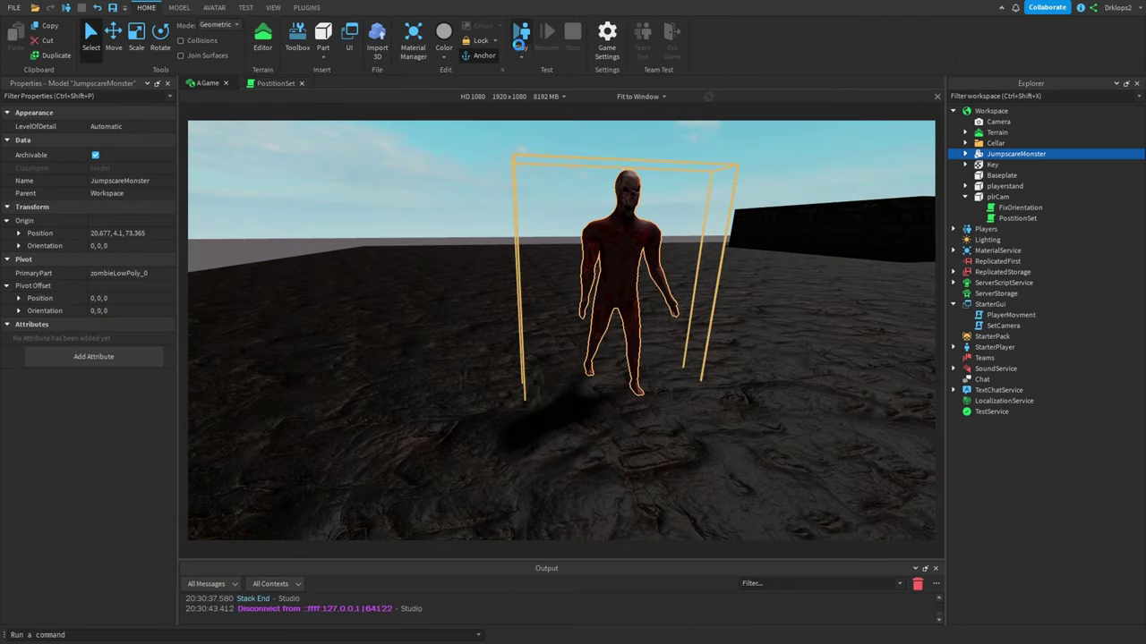
{"action": "left_click", "coordinate": [521, 36]}
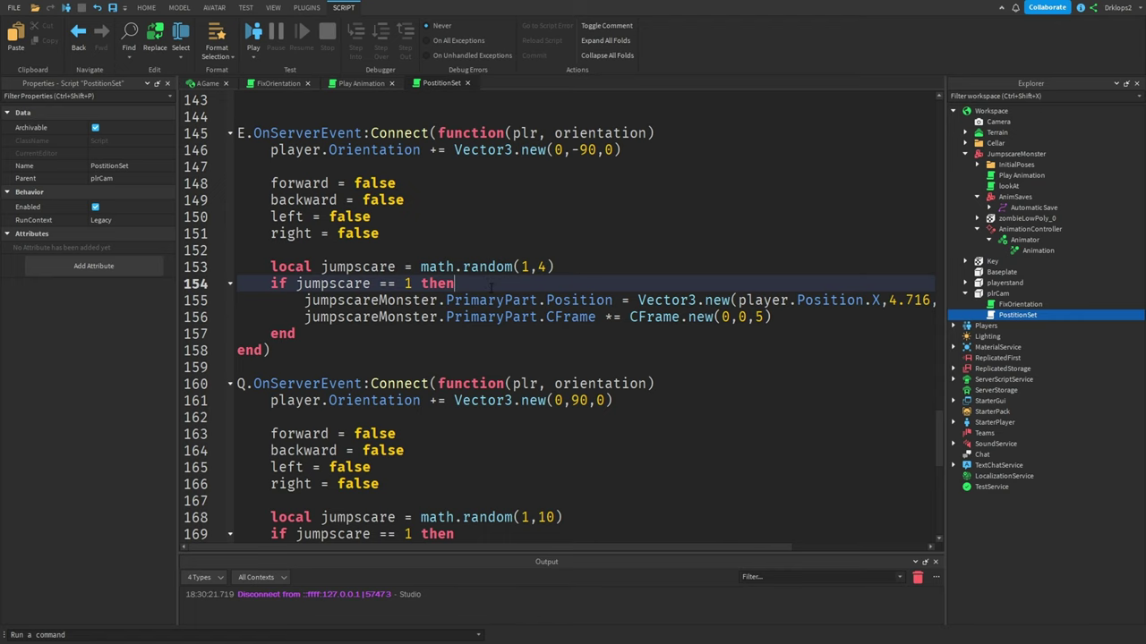
{"action": "key", "text": "Return"}
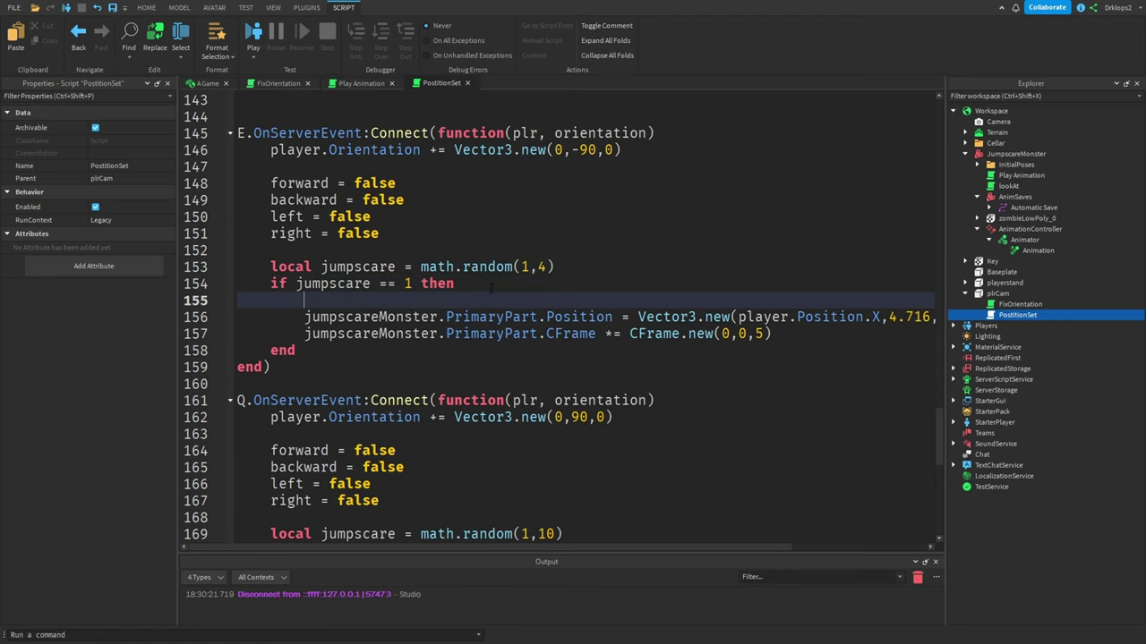
{"action": "type", "text": "wait(.1"}
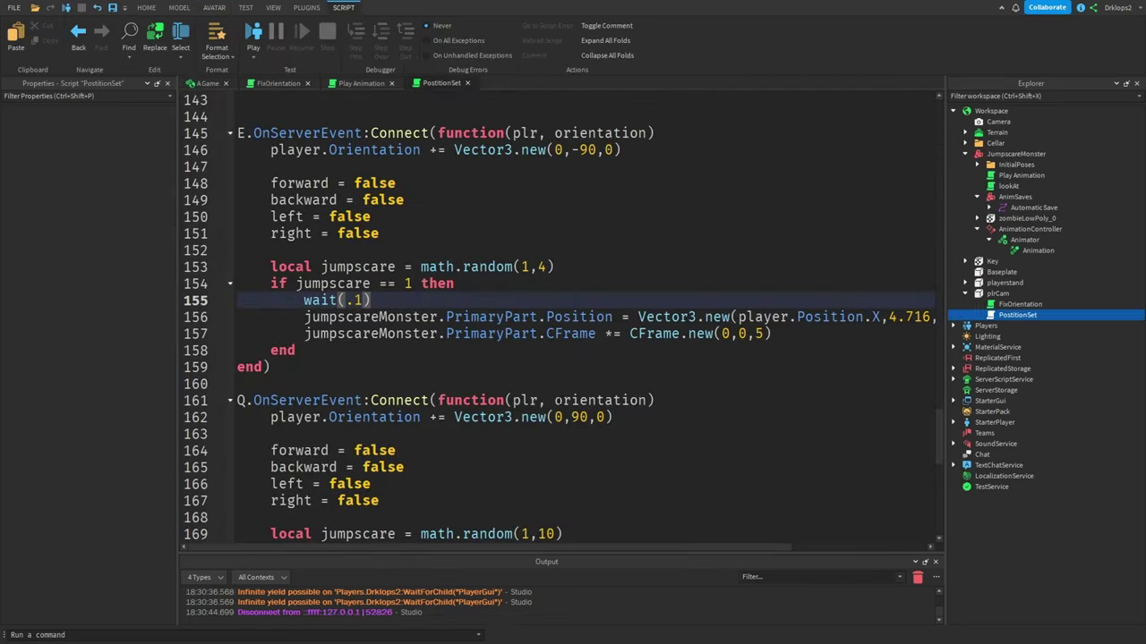
- Write the 100-step LoadScreen fade loop, then test the menus in a playtest
{"action": "scroll", "coordinate": [582, 313], "scroll_direction": "down", "scroll_amount": 4}
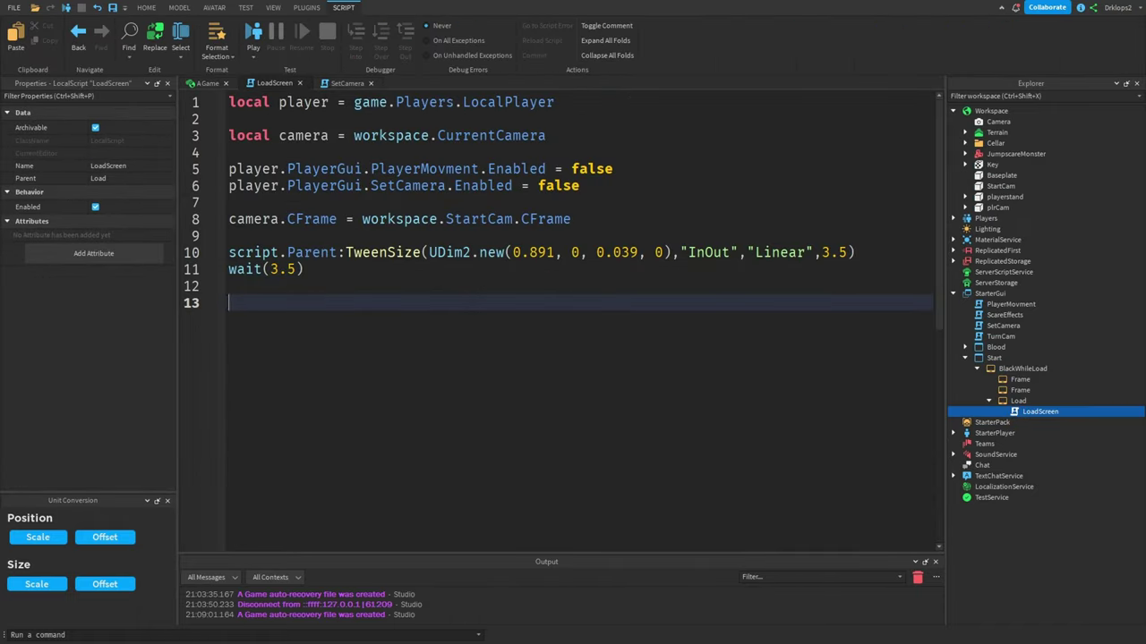
{"action": "type", "text": "for x = 1, 100 do \ttask.wait() \tscript.Parent.Transparency += .01 \tscript.Parent.Parent.WhiteBorder.Transparency += .01 \tscript.Parent.Parent.BlackInset.Transparency += .01 end  "}
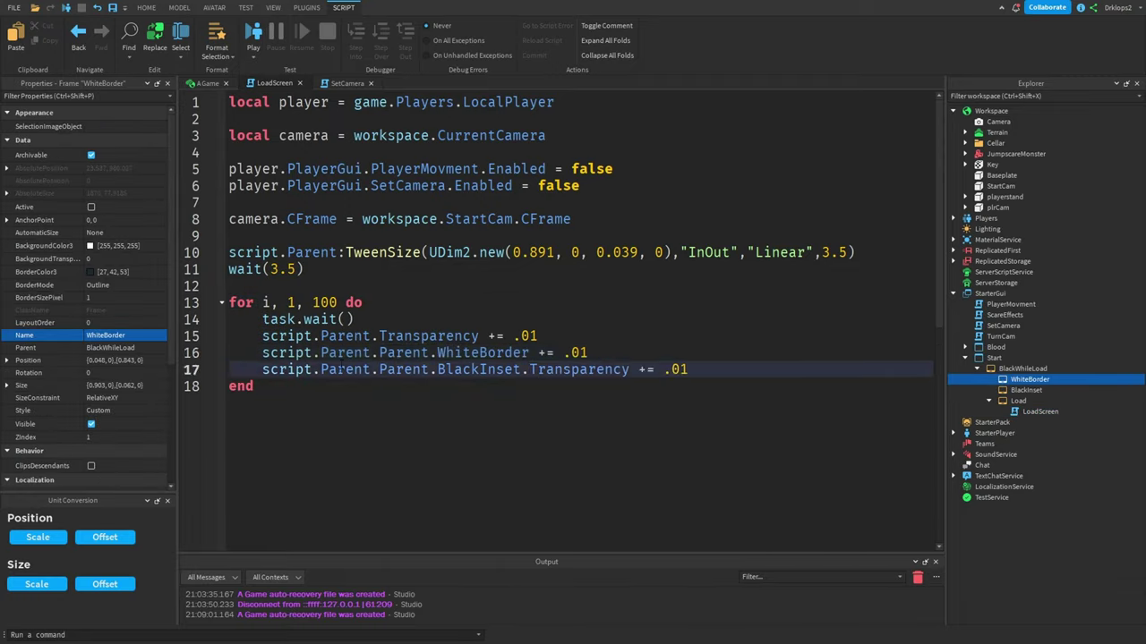
{"action": "type", "text": "wa"}
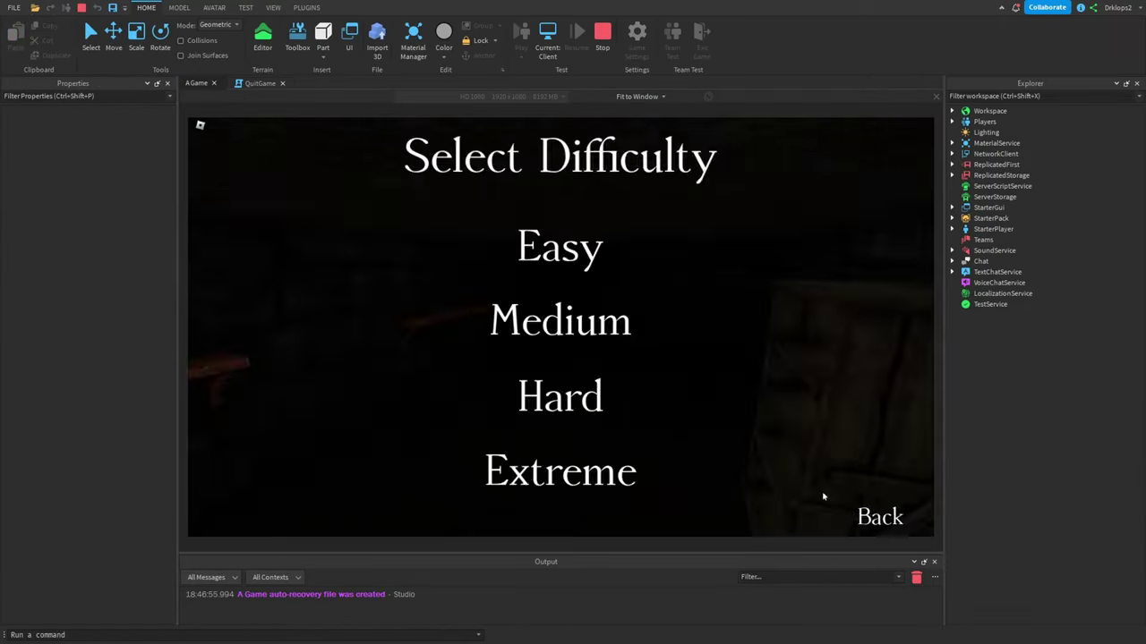
{"action": "left_click", "coordinate": [880, 516]}
{"action": "key", "text": "shift+F5"}
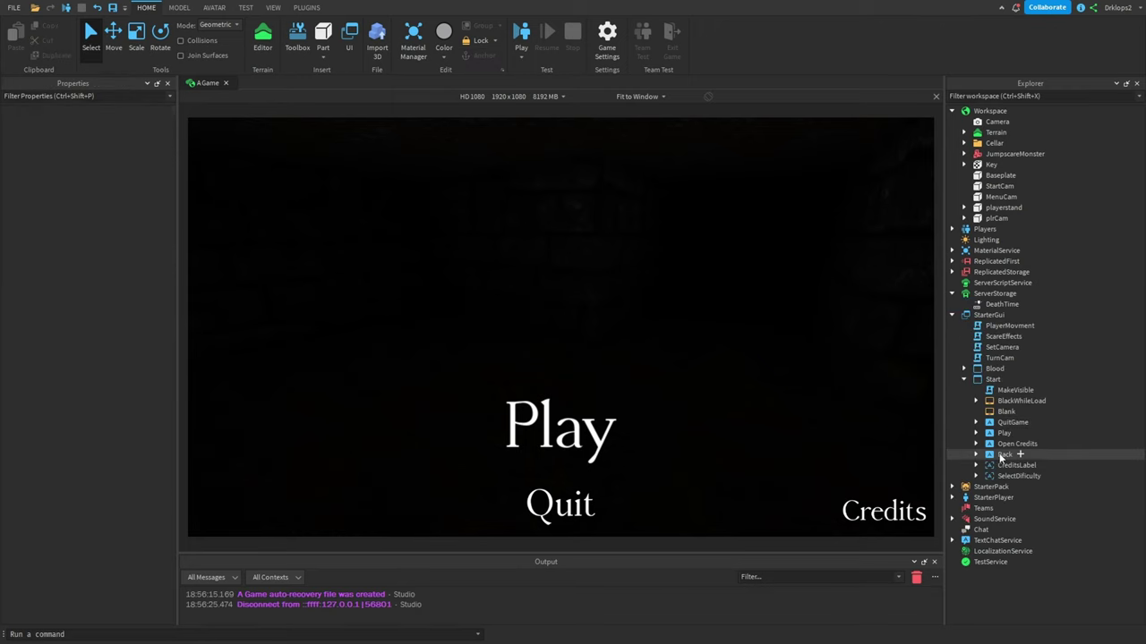
- Expand SelectDificulty, then playtest choosing Extreme difficulty and continuing past help
{"action": "left_click", "coordinate": [976, 475]}
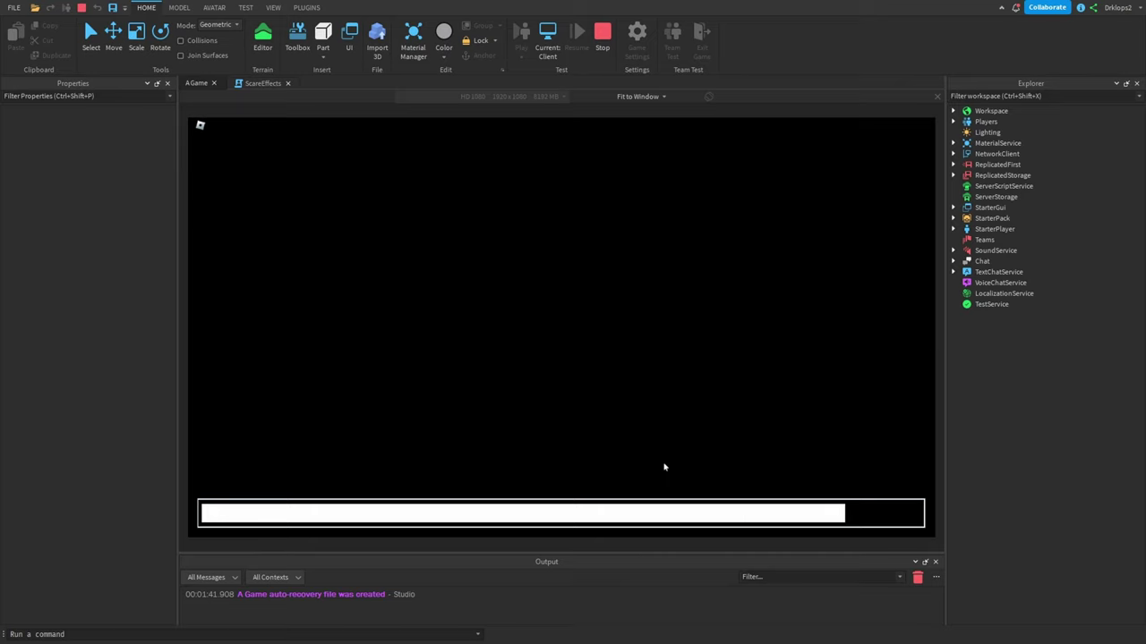
{"action": "left_click", "coordinate": [585, 419]}
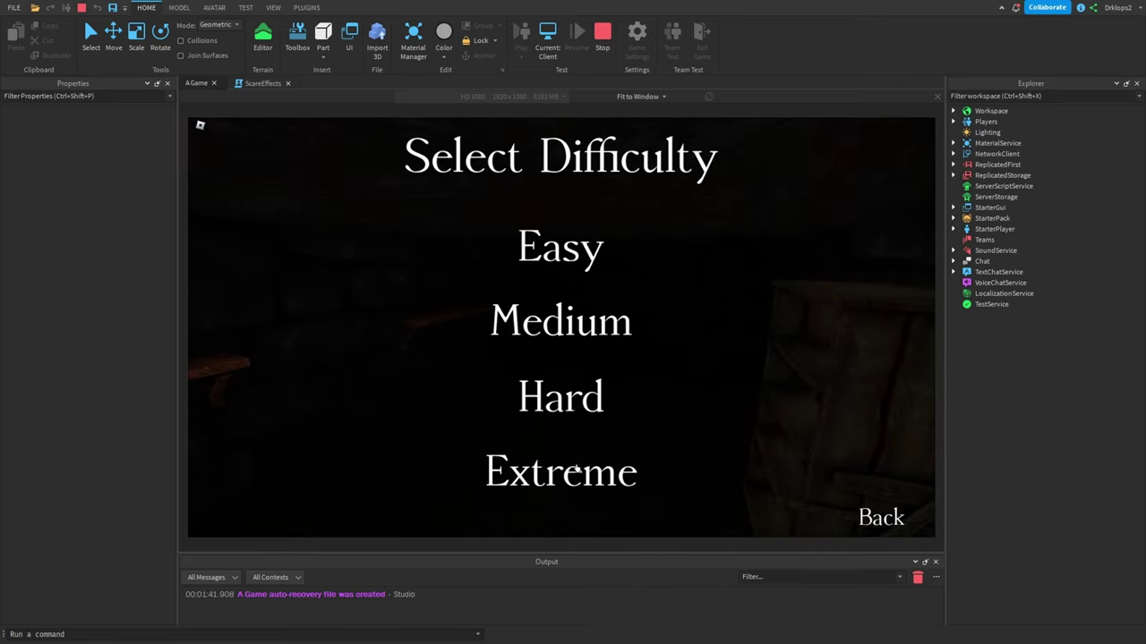
{"action": "left_click", "coordinate": [580, 469]}
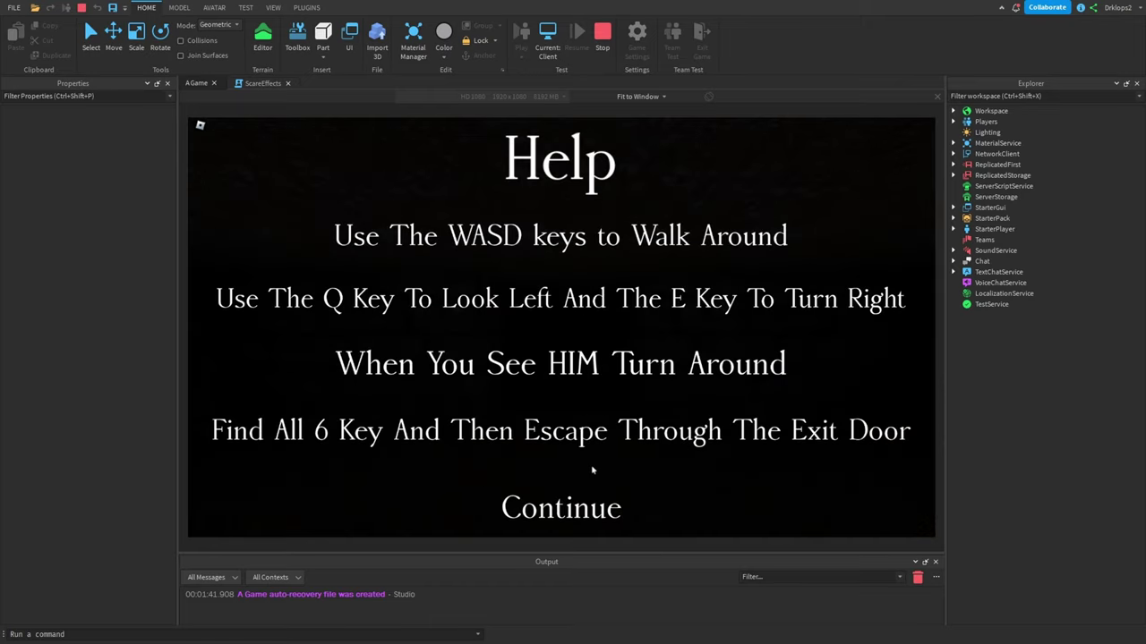
{"action": "left_click", "coordinate": [597, 501]}
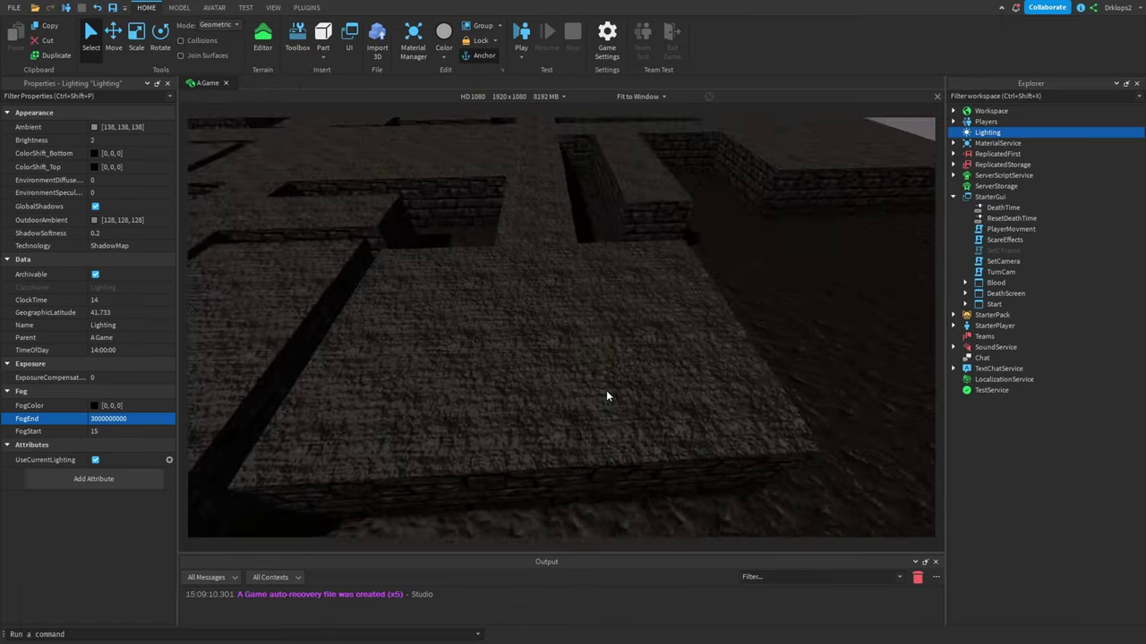
- Move the Key mesh from beside the distant wall onto the nearby maze floor
{"action": "right_click_drag", "start_coordinate": [606, 390], "coordinate": [660, 387]}
{"action": "scroll", "coordinate": [659, 388], "scroll_direction": "up", "scroll_amount": 10}
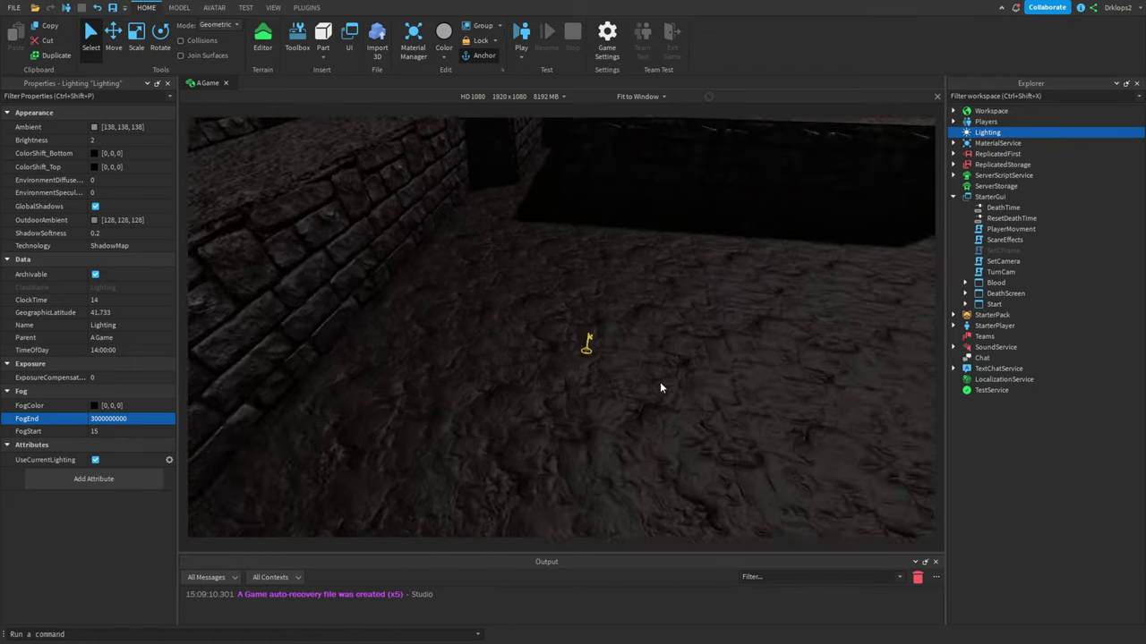
{"action": "left_click", "coordinate": [656, 398]}
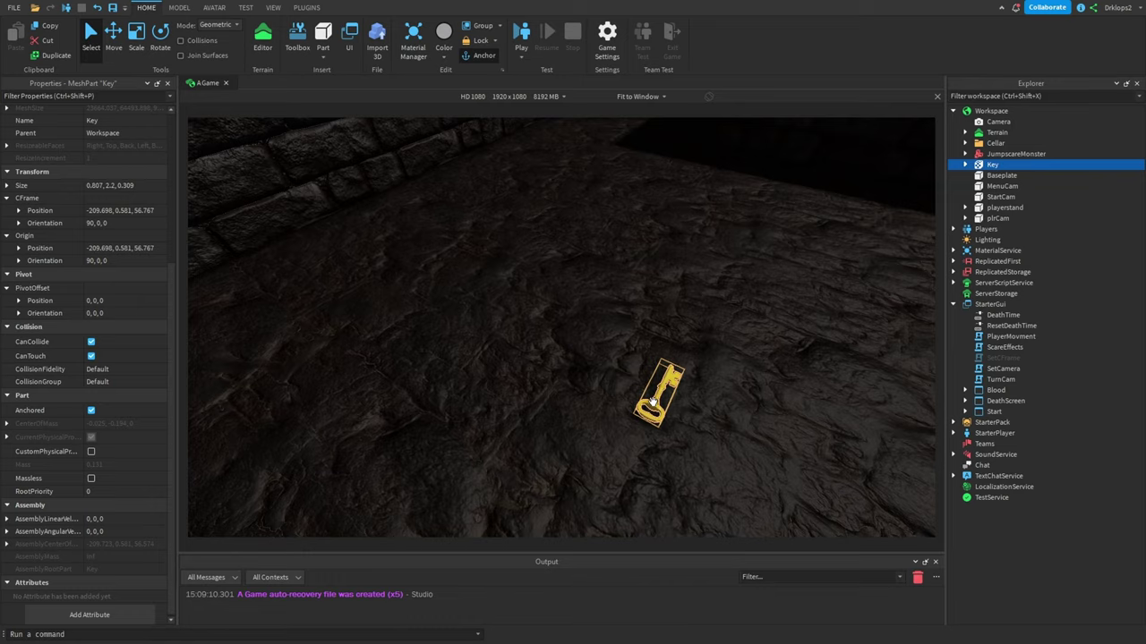
{"action": "right_click_drag", "start_coordinate": [650, 405], "coordinate": [642, 409]}
{"action": "left_click_drag", "start_coordinate": [642, 407], "coordinate": [643, 414]}
{"action": "key", "text": "d"}
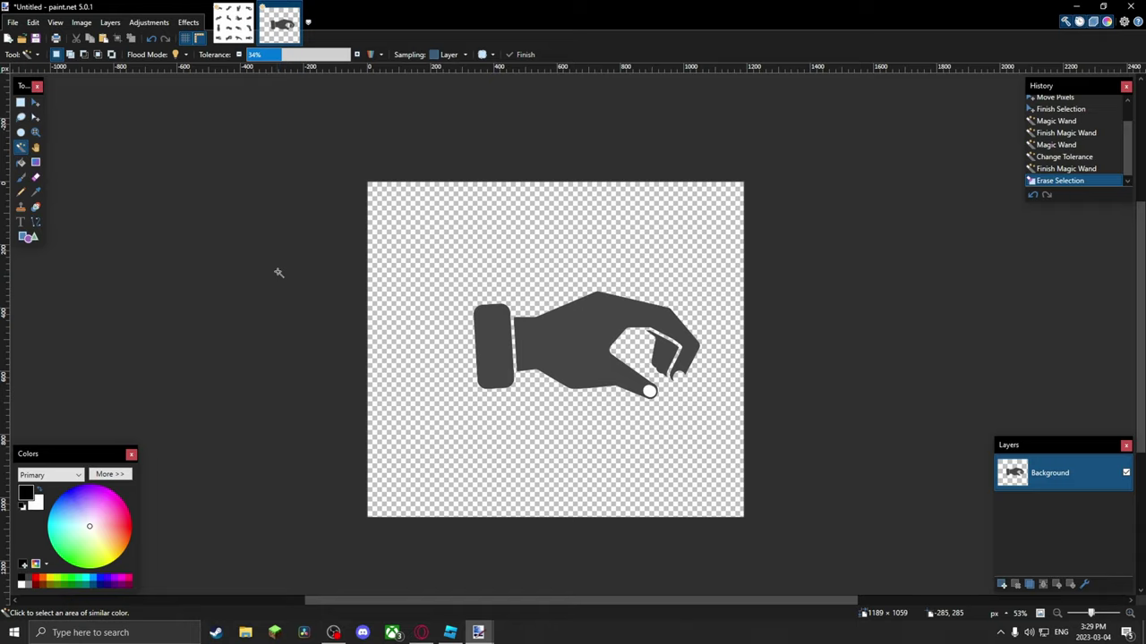
- Undo Erase Selection so the hand icon's background is selected again instead of cleared
{"action": "key", "text": "ctrl+z"}
{"action": "scroll", "coordinate": [704, 412], "scroll_direction": "up", "scroll_amount": 7, "text": "ctrl"}
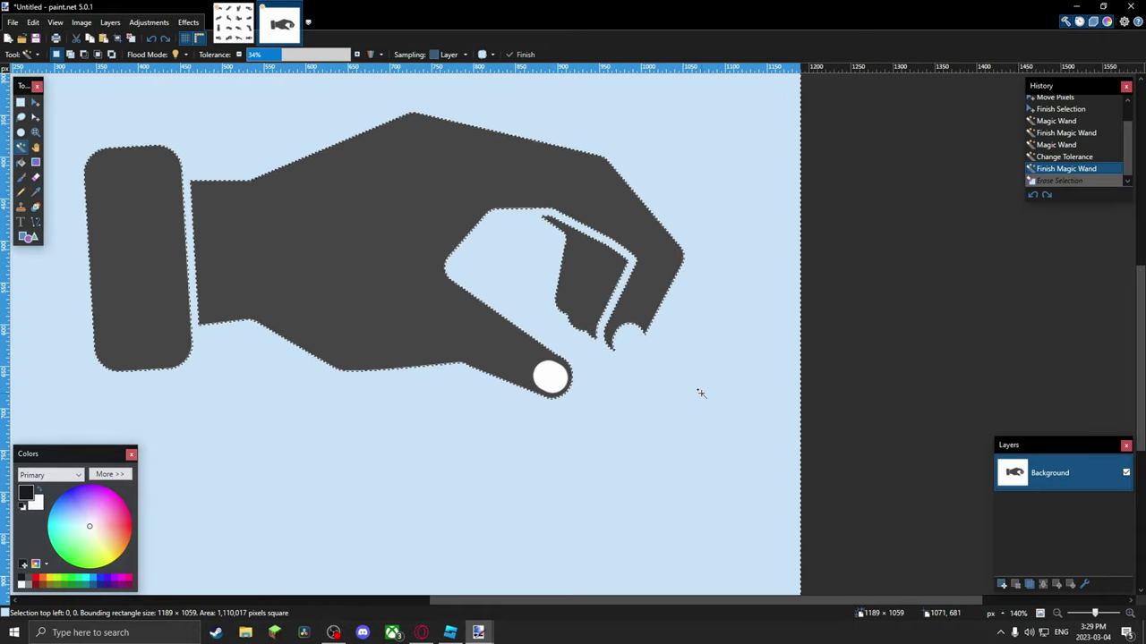
{"action": "scroll", "coordinate": [586, 336], "scroll_direction": "down", "scroll_amount": 4, "text": "ctrl"}
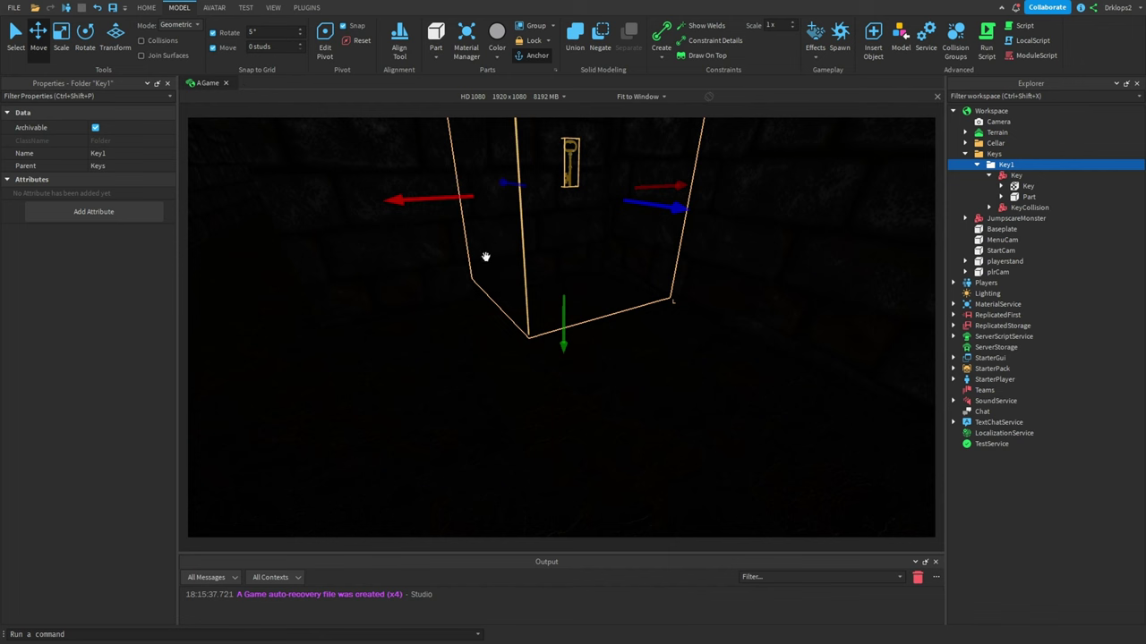
- Slide Key1 left, and give the Keys: 0/6 label Accanthis ADF Std font, raised to the top
{"action": "scroll", "coordinate": [501, 244], "scroll_direction": "down", "scroll_amount": 4}
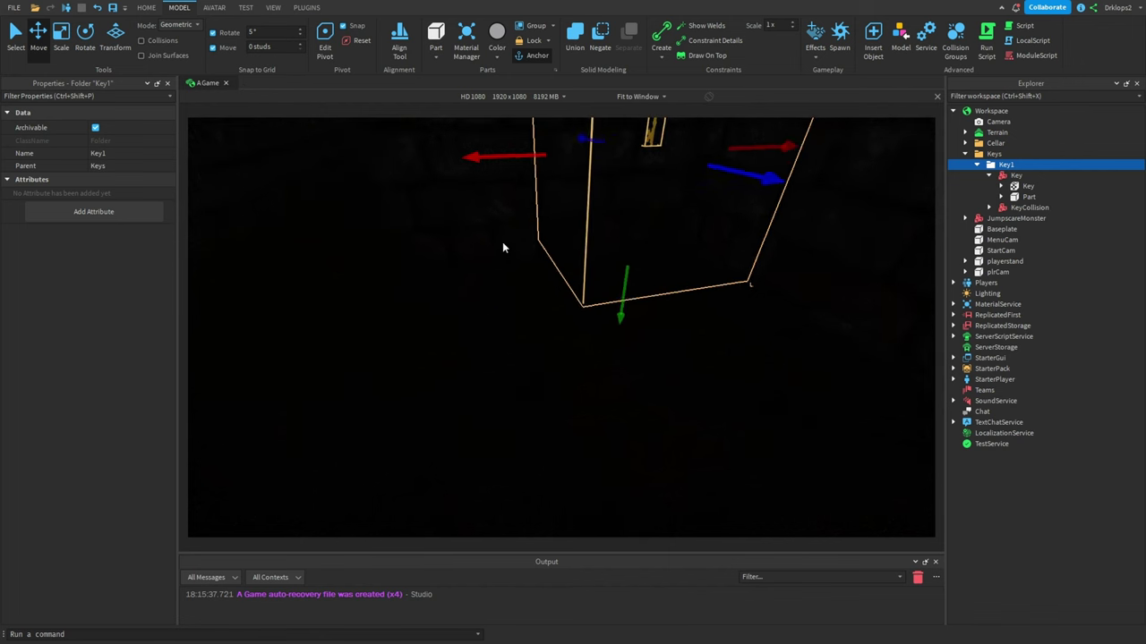
{"action": "left_click_drag", "start_coordinate": [484, 259], "coordinate": [330, 276]}
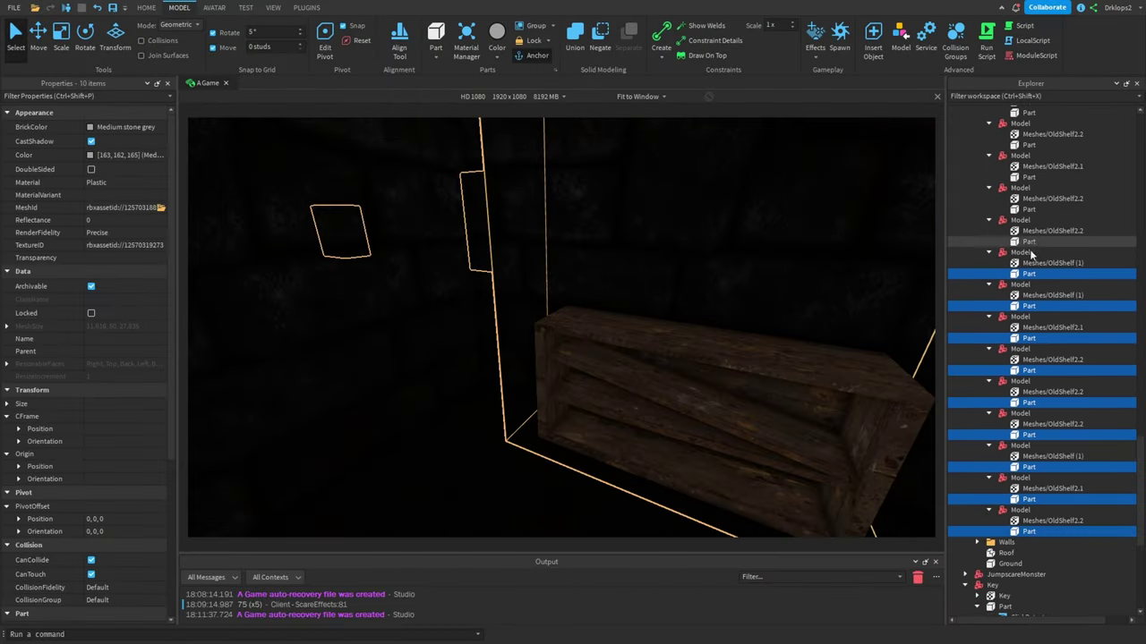
{"action": "scroll", "coordinate": [1029, 268], "scroll_direction": "up", "scroll_amount": 3}
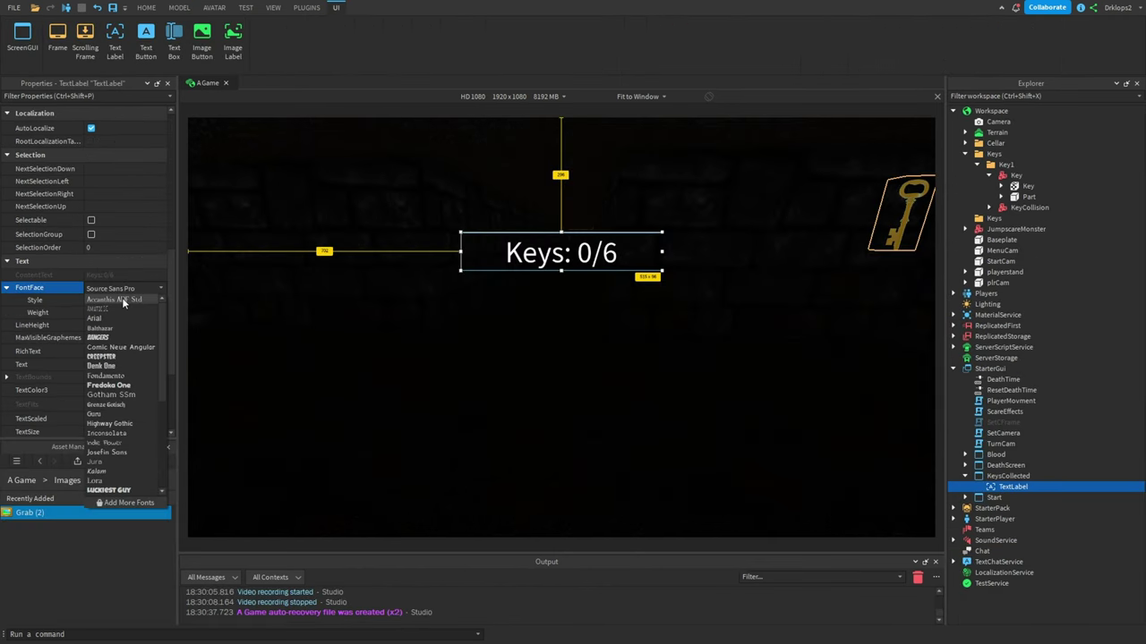
{"action": "left_click", "coordinate": [122, 297]}
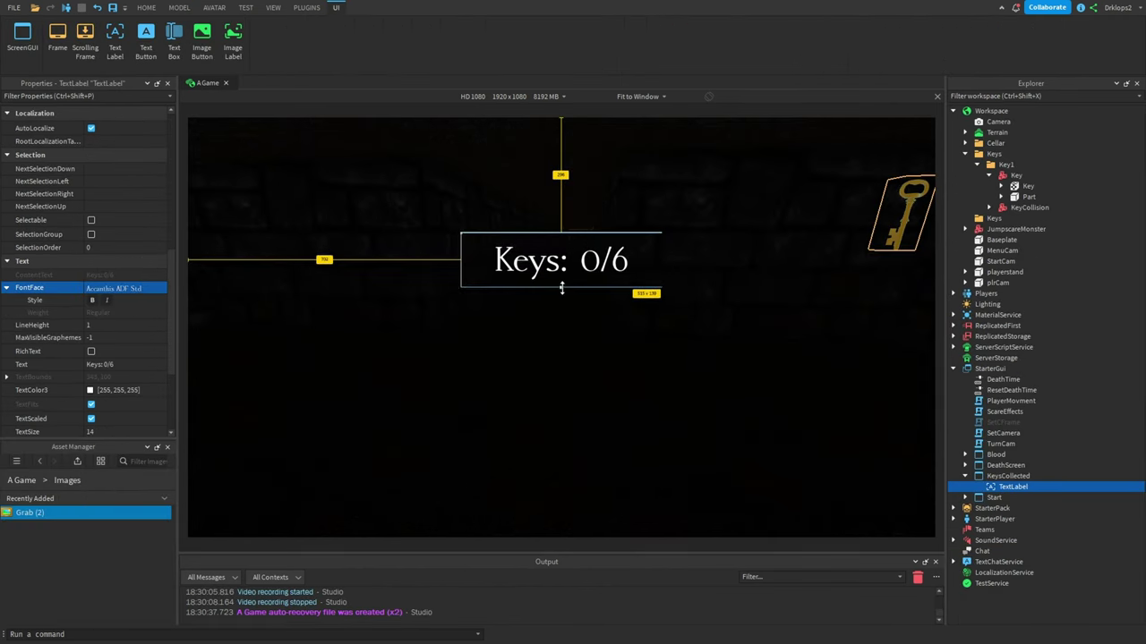
{"action": "left_click_drag", "start_coordinate": [426, 257], "coordinate": [442, 173]}
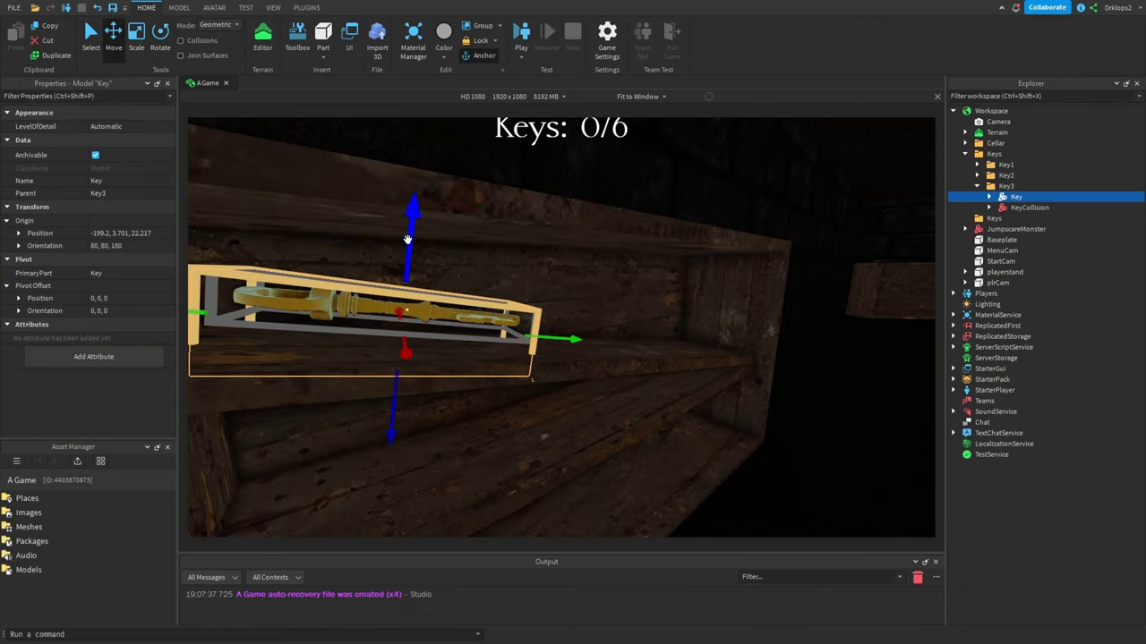
- Lower Key3's key slightly onto the shelf and push it closer to the wall
{"action": "left_click_drag", "start_coordinate": [407, 240], "coordinate": [406, 261]}
{"action": "right_click_drag", "start_coordinate": [407, 261], "coordinate": [588, 313]}
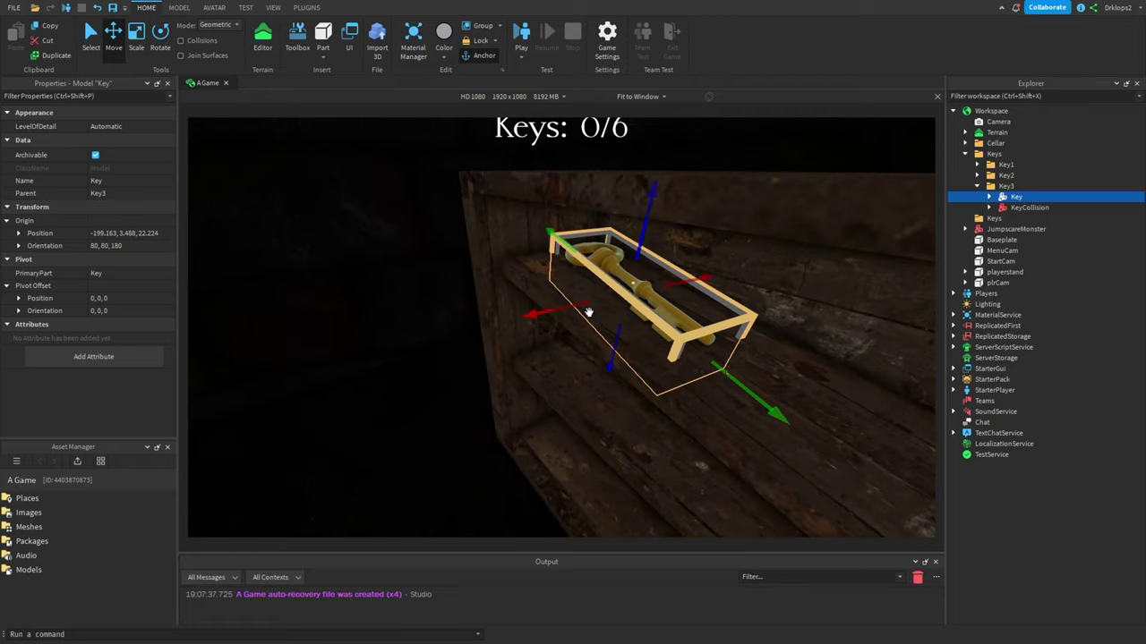
{"action": "left_click_drag", "start_coordinate": [588, 312], "coordinate": [516, 321]}
{"action": "left_click", "coordinate": [497, 388]}
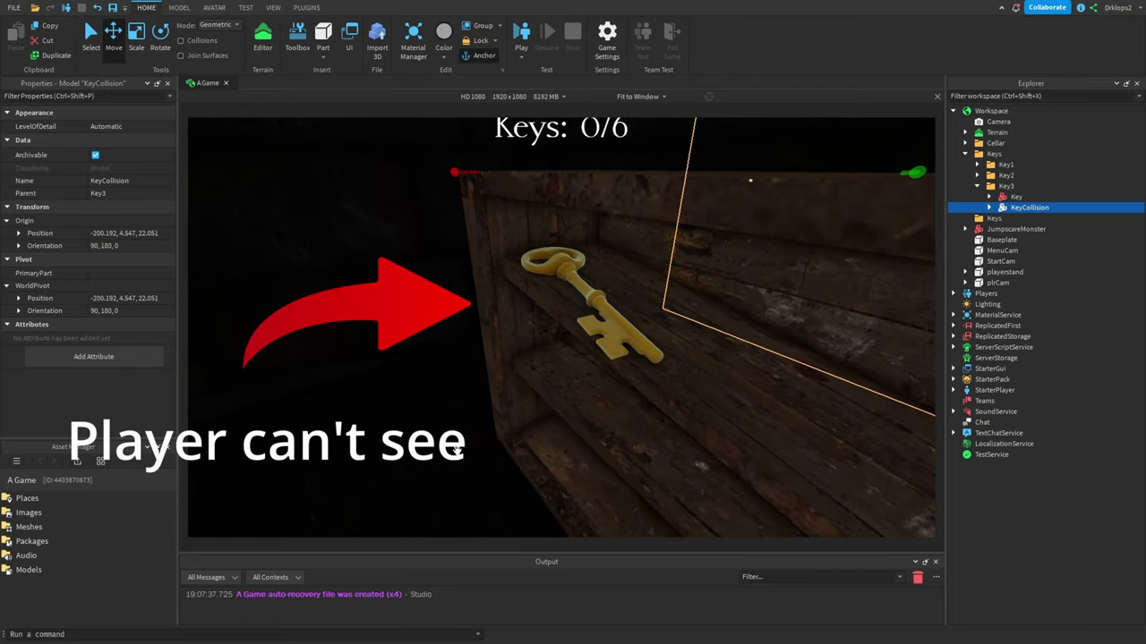
{"action": "scroll", "coordinate": [475, 421], "scroll_direction": "down", "scroll_amount": 5}
{"action": "right_click_drag", "start_coordinate": [457, 452], "coordinate": [457, 452]}
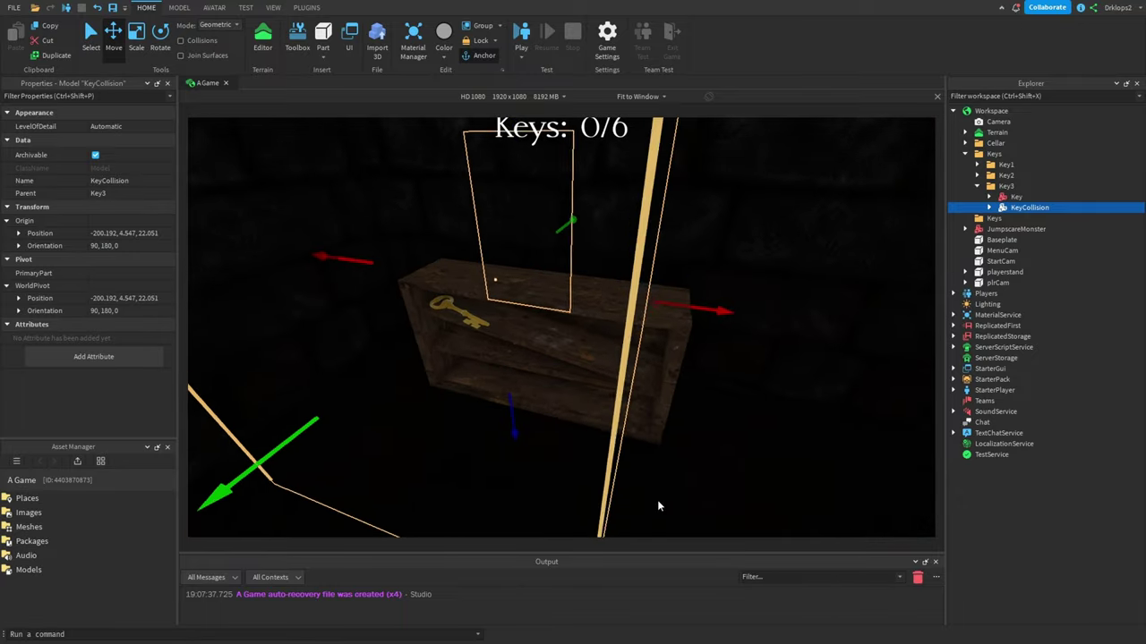
- Select the four Parts of Key2's KeyCollision and bring up the torch flame's Size curve editor
{"action": "left_click", "coordinate": [1029, 196]}
{"action": "key", "text": "ctrl+4"}
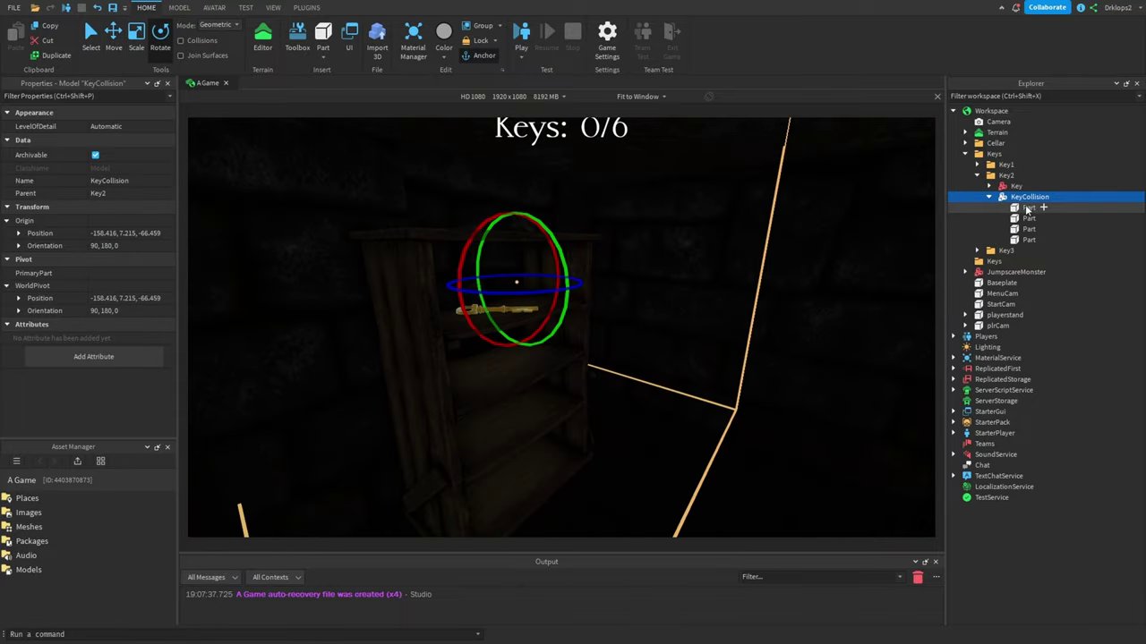
{"action": "left_click", "coordinate": [1027, 208]}
{"action": "left_click", "coordinate": [1027, 220], "text": "ctrl"}
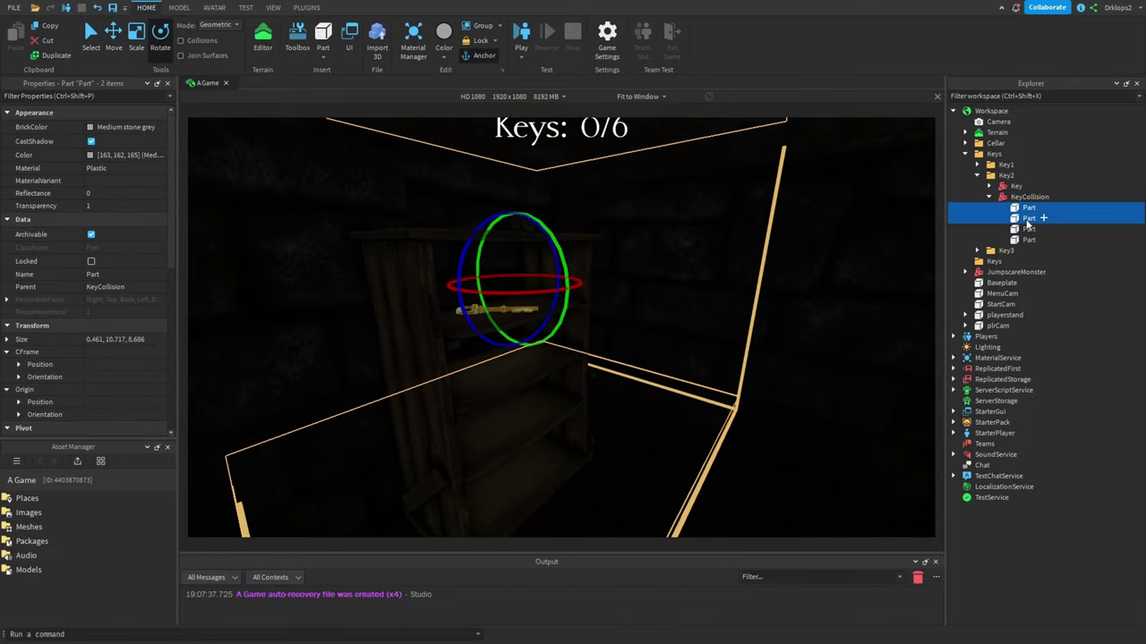
{"action": "left_click", "coordinate": [1029, 230], "text": "ctrl"}
{"action": "left_click", "coordinate": [1028, 240], "text": "ctrl"}
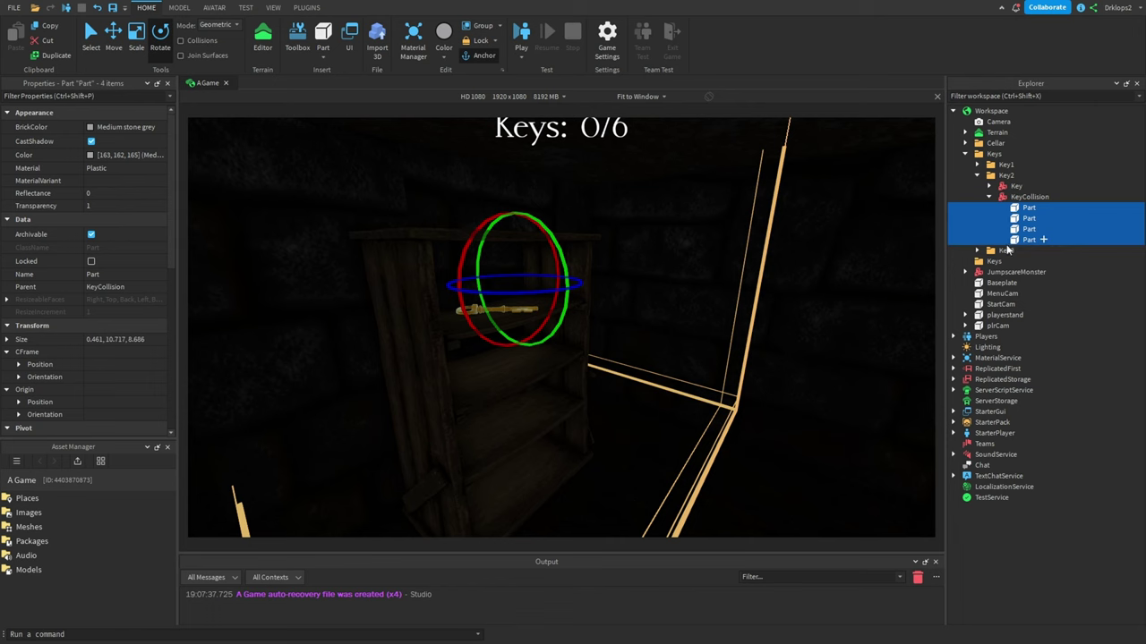
{"action": "left_click", "coordinate": [1016, 186]}
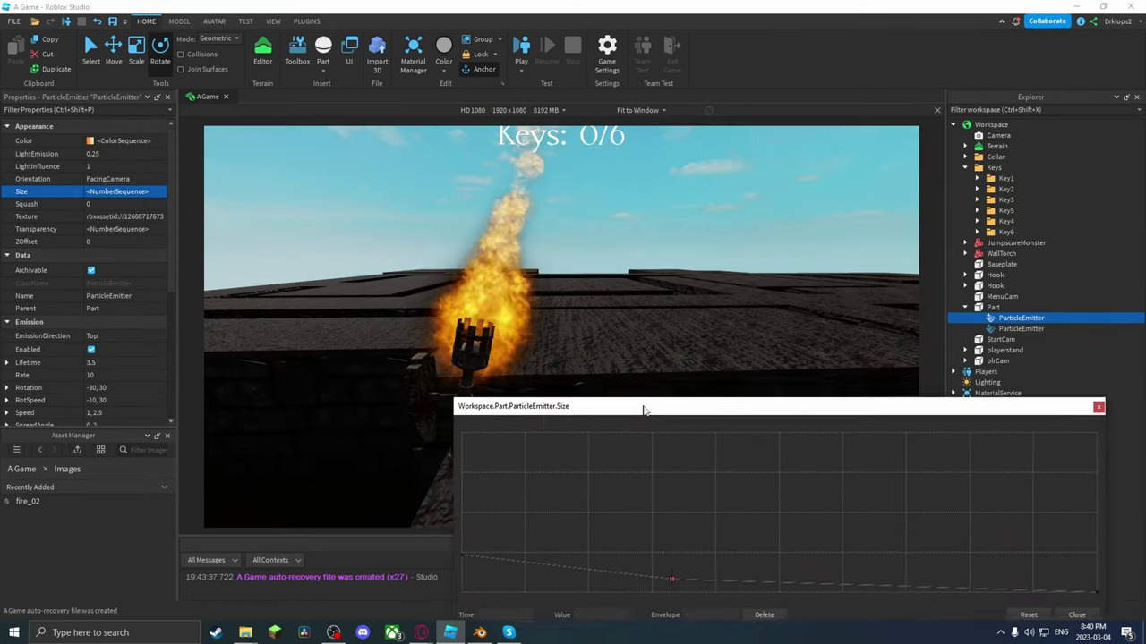
{"action": "left_click_drag", "start_coordinate": [643, 410], "coordinate": [651, 413]}
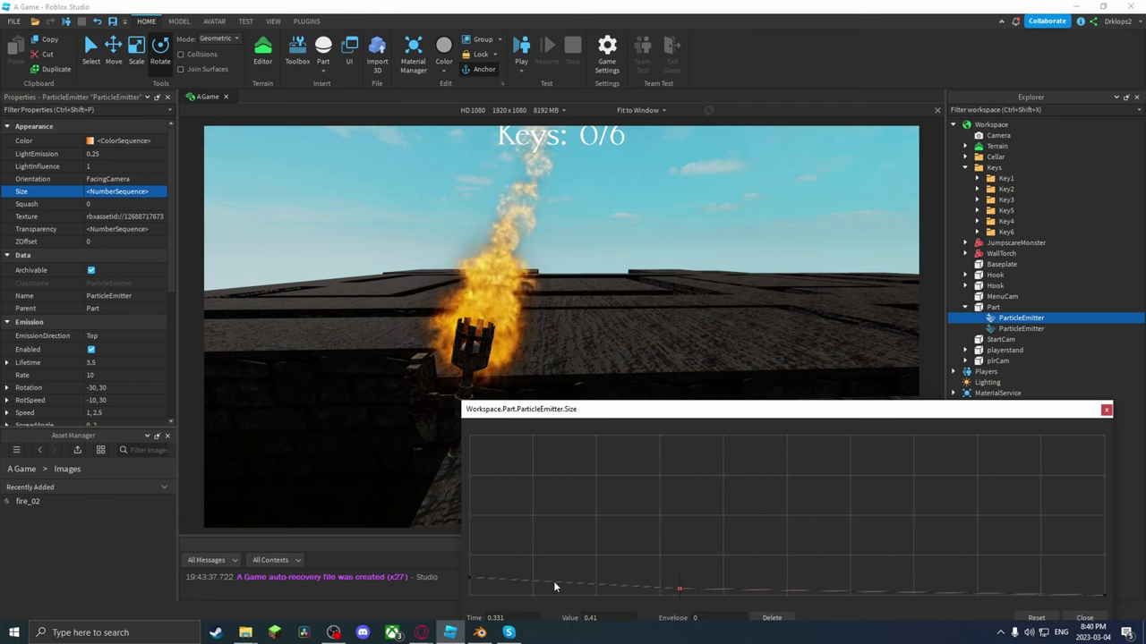
- Pick the first keypoint of the flame's Size curve
{"action": "left_click", "coordinate": [469, 577]}
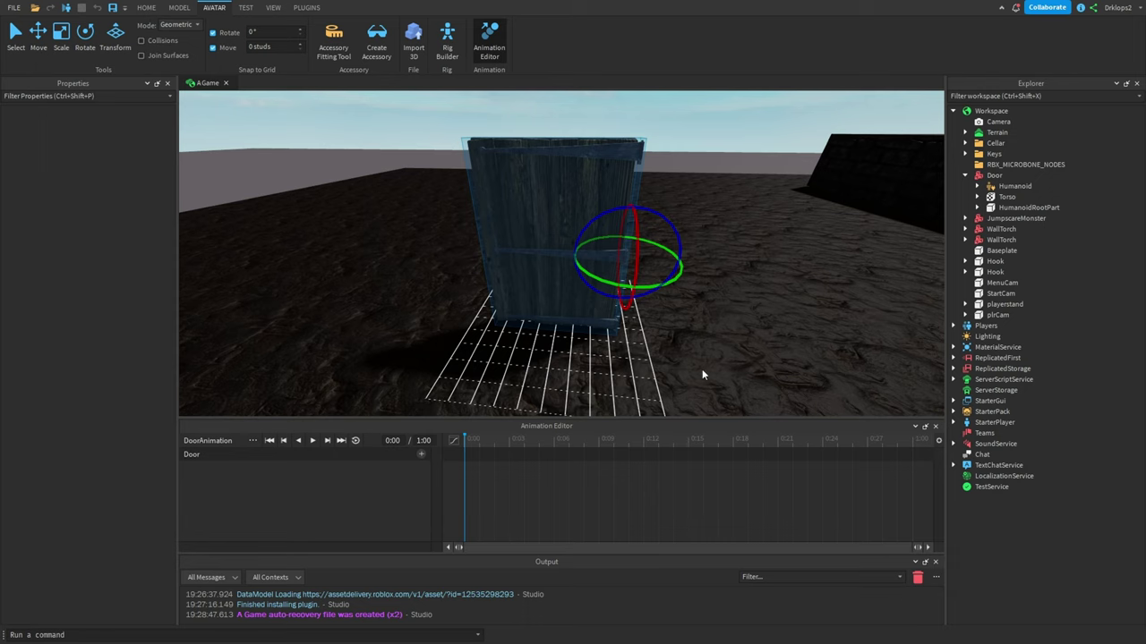
- Swing the door Torso on its hinge with the Rotate tool, recording a DoorAnimation keyframe
{"action": "scroll", "coordinate": [678, 352], "scroll_direction": "up", "scroll_amount": 5}
{"action": "right_click_drag", "start_coordinate": [677, 353], "coordinate": [674, 353]}
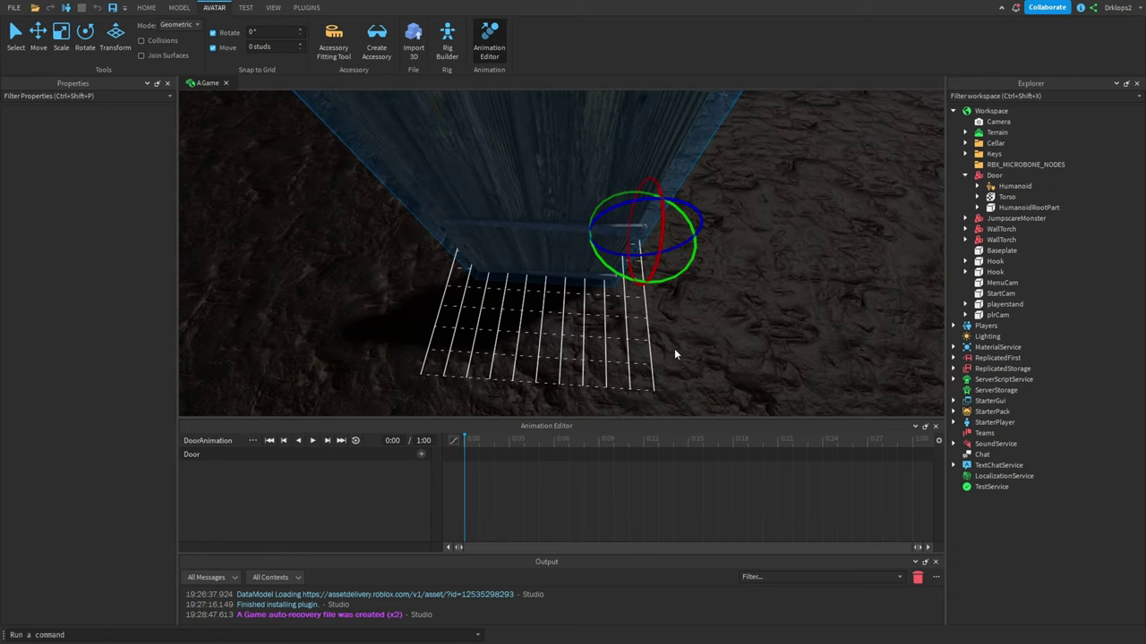
{"action": "mouse_move", "coordinate": [606, 268]}
{"action": "left_mouse_down"}
{"action": "mouse_move", "coordinate": [608, 232]}
{"action": "mouse_move", "coordinate": [610, 266]}
{"action": "left_mouse_up"}
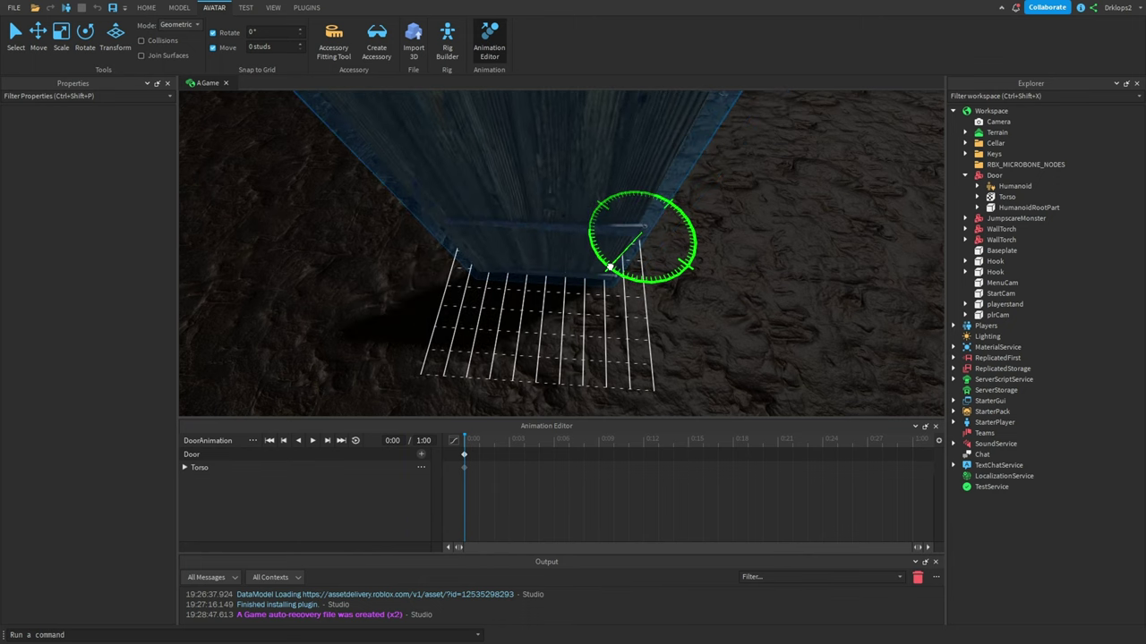
{"action": "right_click_drag", "start_coordinate": [521, 257], "coordinate": [560, 301]}
{"action": "scroll", "coordinate": [521, 257], "scroll_direction": "down", "scroll_amount": 4}
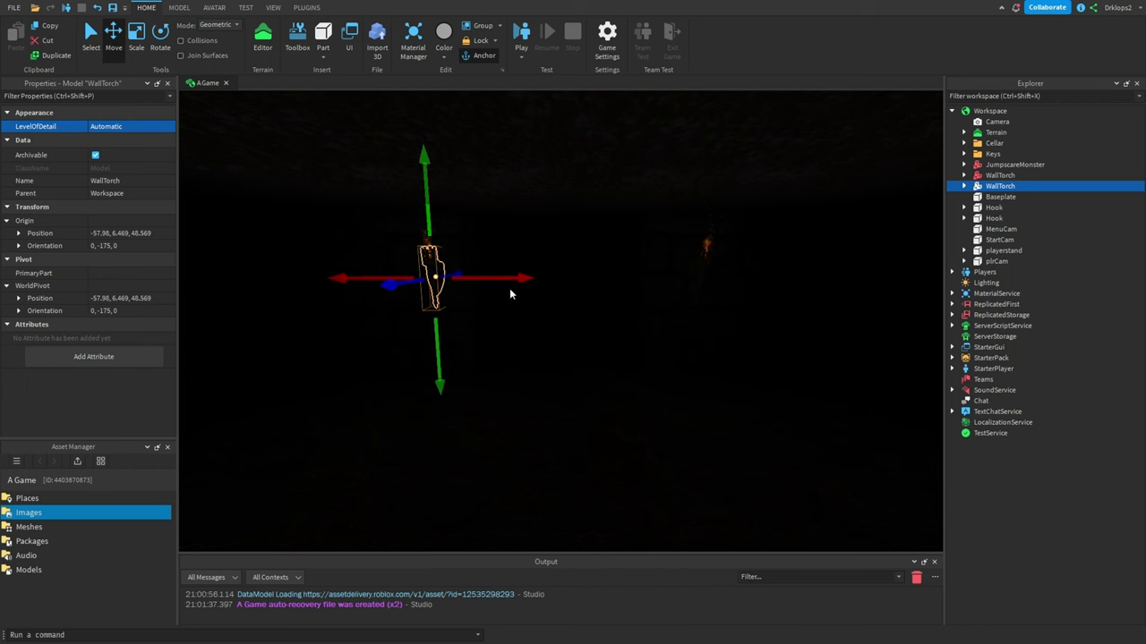
- Duplicate the WallTorch, playtest the corridor, and raise the BloodPart to about 6.9 studs along Z
{"action": "key", "text": "ctrl+d"}
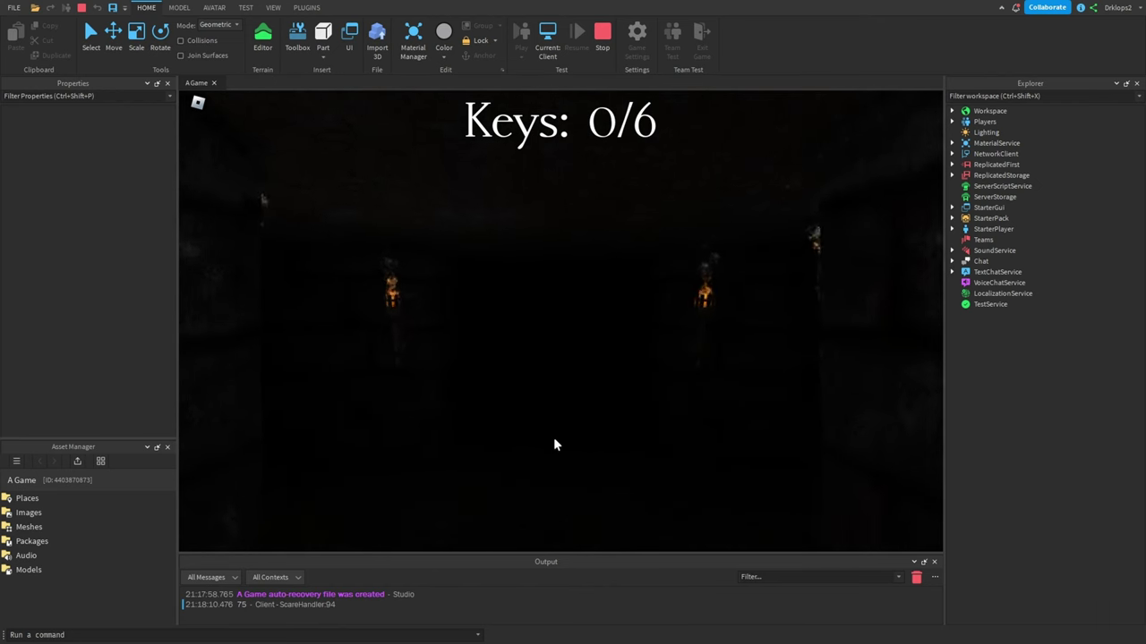
{"action": "key", "text": "w"}
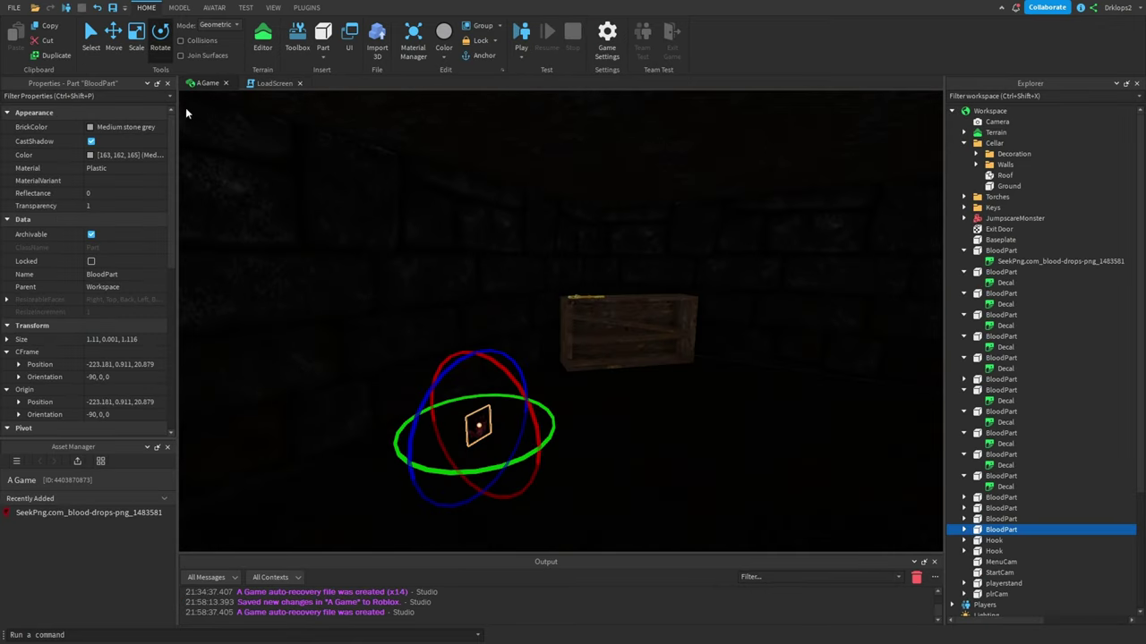
{"action": "left_click", "coordinate": [112, 47]}
{"action": "left_click_drag", "start_coordinate": [465, 294], "coordinate": [506, 221]}
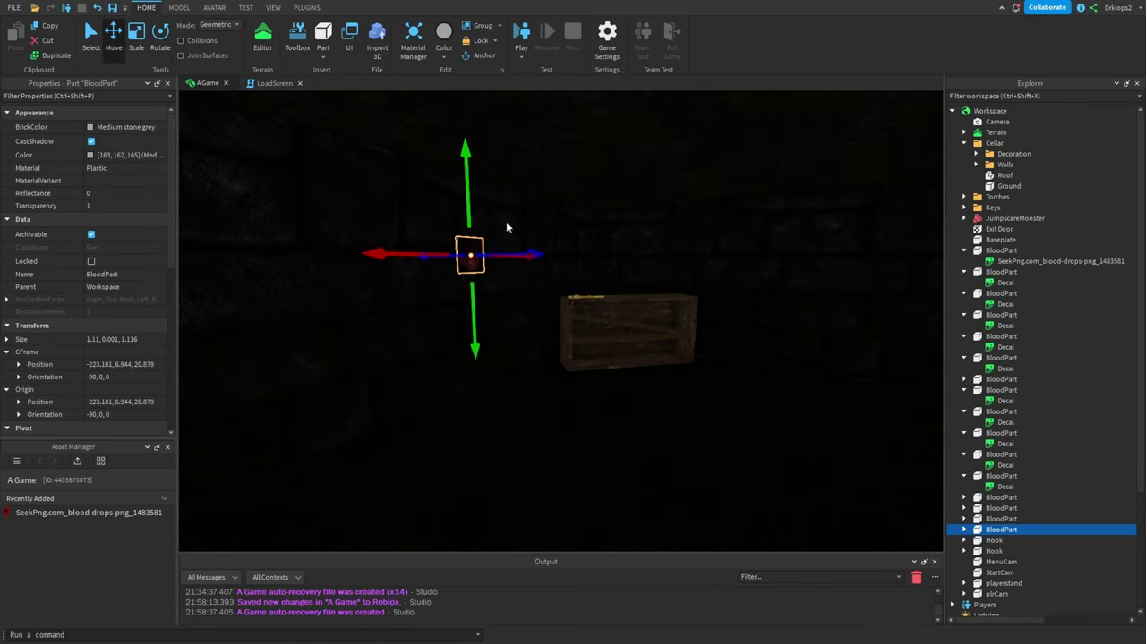
{"action": "right_click_drag", "start_coordinate": [506, 222], "coordinate": [522, 247]}
{"action": "left_click_drag", "start_coordinate": [521, 234], "coordinate": [498, 232]}
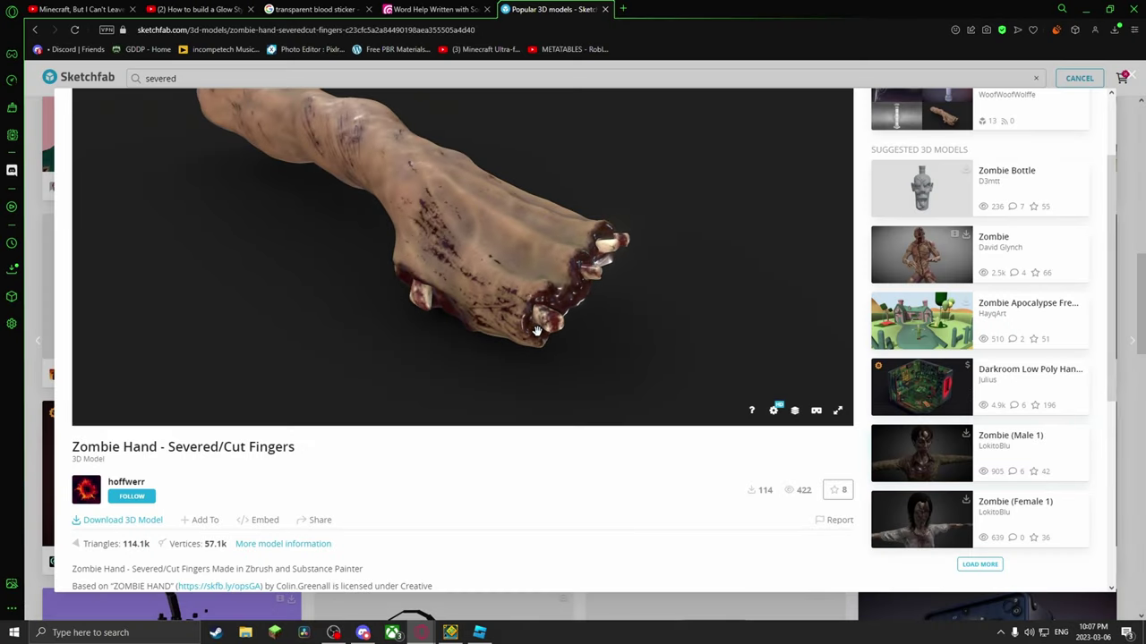
- Rotate the Zombie Hand model in the Sketchfab viewer, then bring up the Dead Head model page
{"action": "left_click_drag", "start_coordinate": [537, 331], "coordinate": [520, 293]}
{"action": "scroll", "coordinate": [607, 478], "scroll_direction": "up", "scroll_amount": 1}
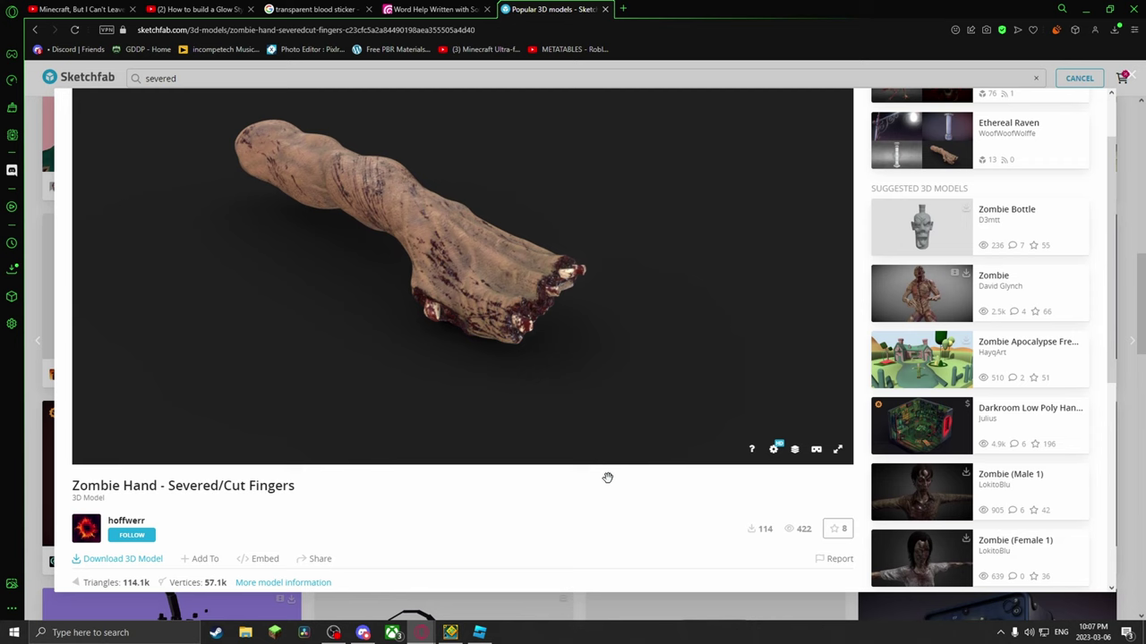
{"action": "scroll", "coordinate": [607, 478], "scroll_direction": "up", "scroll_amount": 1}
{"action": "mouse_move", "coordinate": [427, 360]}
{"action": "left_mouse_down"}
{"action": "mouse_move", "coordinate": [483, 322]}
{"action": "mouse_move", "coordinate": [511, 366]}
{"action": "mouse_move", "coordinate": [428, 351]}
{"action": "mouse_move", "coordinate": [509, 332]}
{"action": "left_mouse_up"}
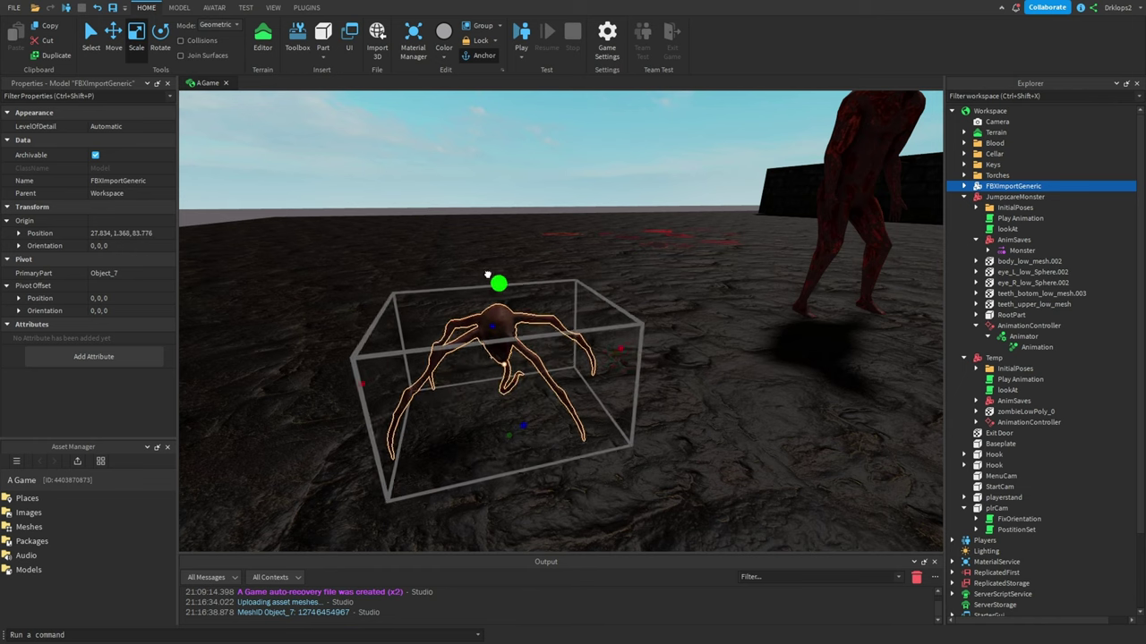
{"action": "left_click_drag", "start_coordinate": [600, 385], "coordinate": [660, 395]}
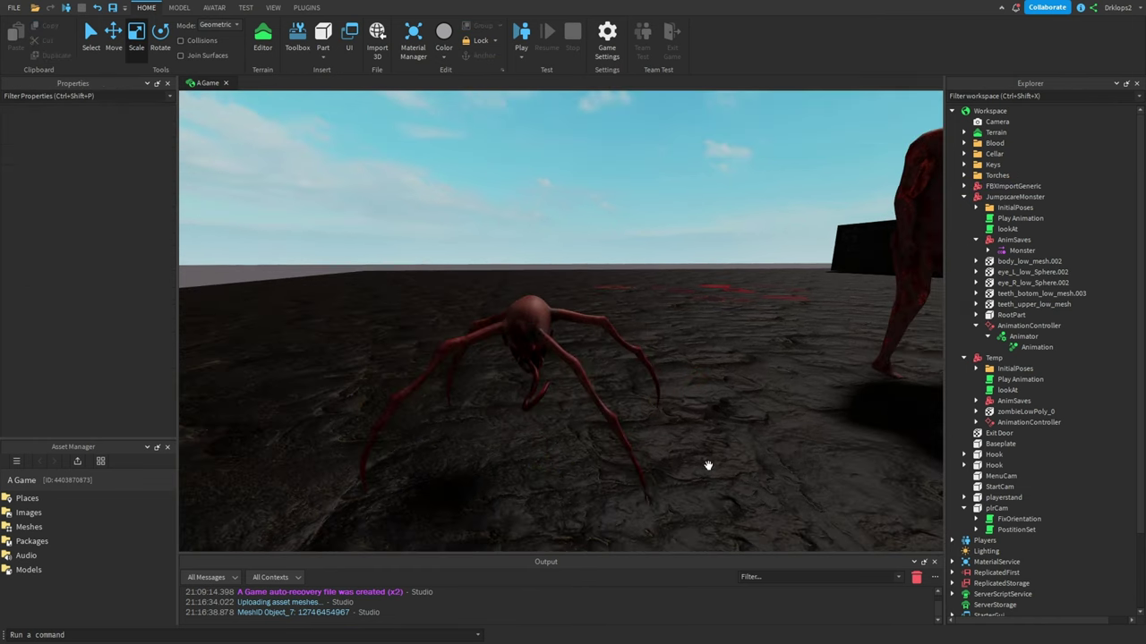
{"action": "scroll", "coordinate": [707, 430], "scroll_direction": "up", "scroll_amount": 3}
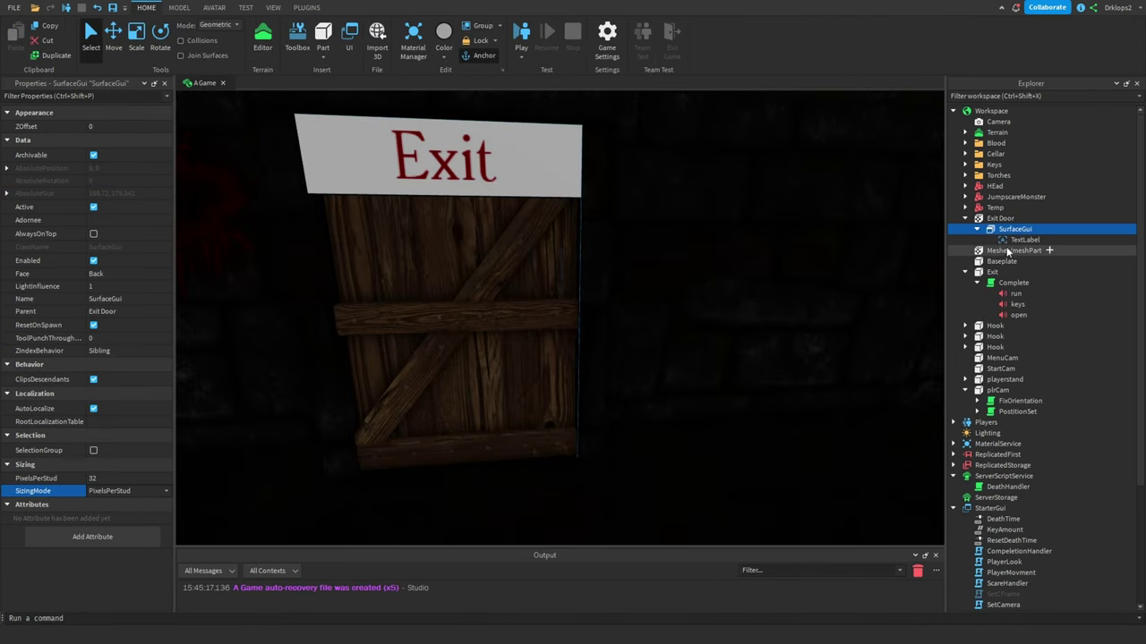
- Select the TextLabel under Exit Door's SurfaceGui and scroll through its properties
{"action": "left_click", "coordinate": [1016, 241]}
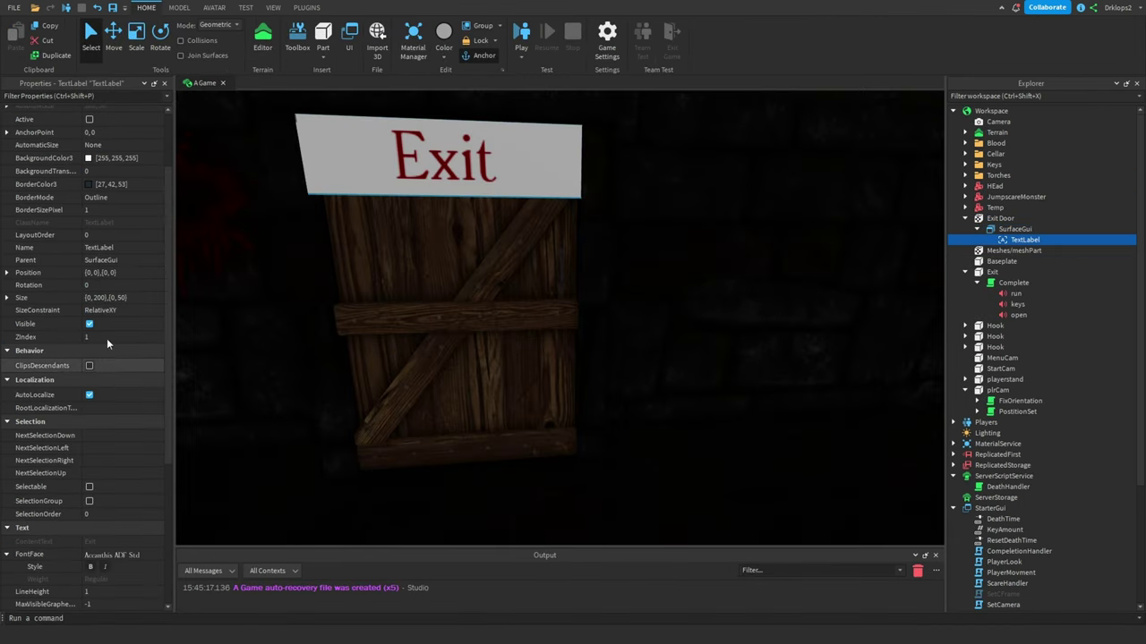
{"action": "scroll", "coordinate": [92, 447], "scroll_direction": "down", "scroll_amount": 1}
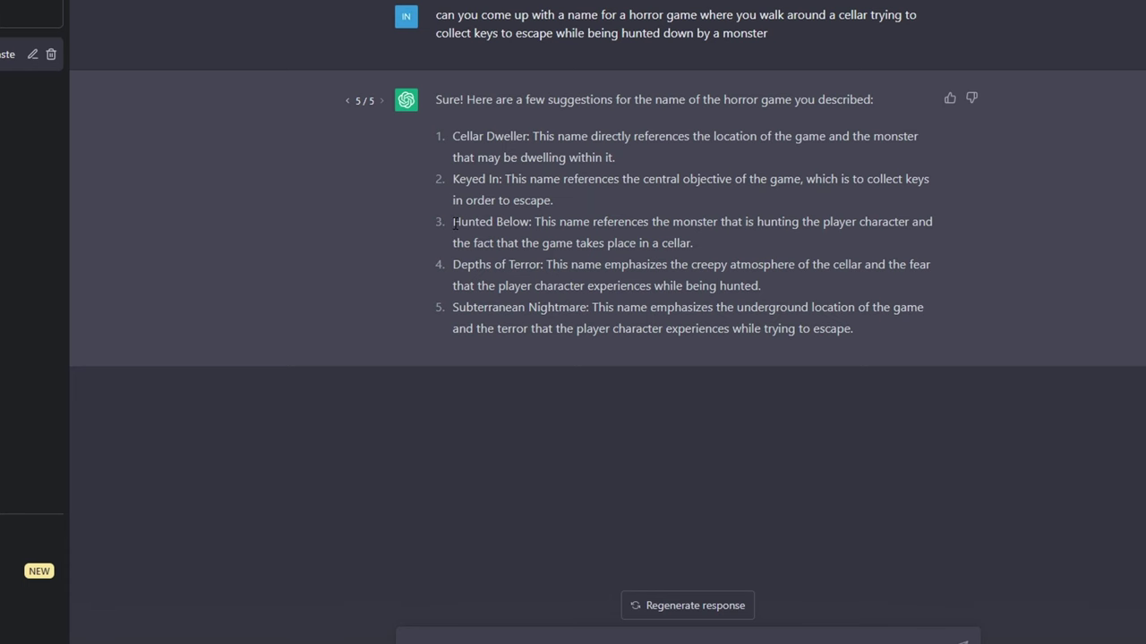
- Highlight 'Hunted Below' in ChatGPT's third name suggestion
{"action": "left_click_drag", "start_coordinate": [455, 225], "coordinate": [512, 218]}
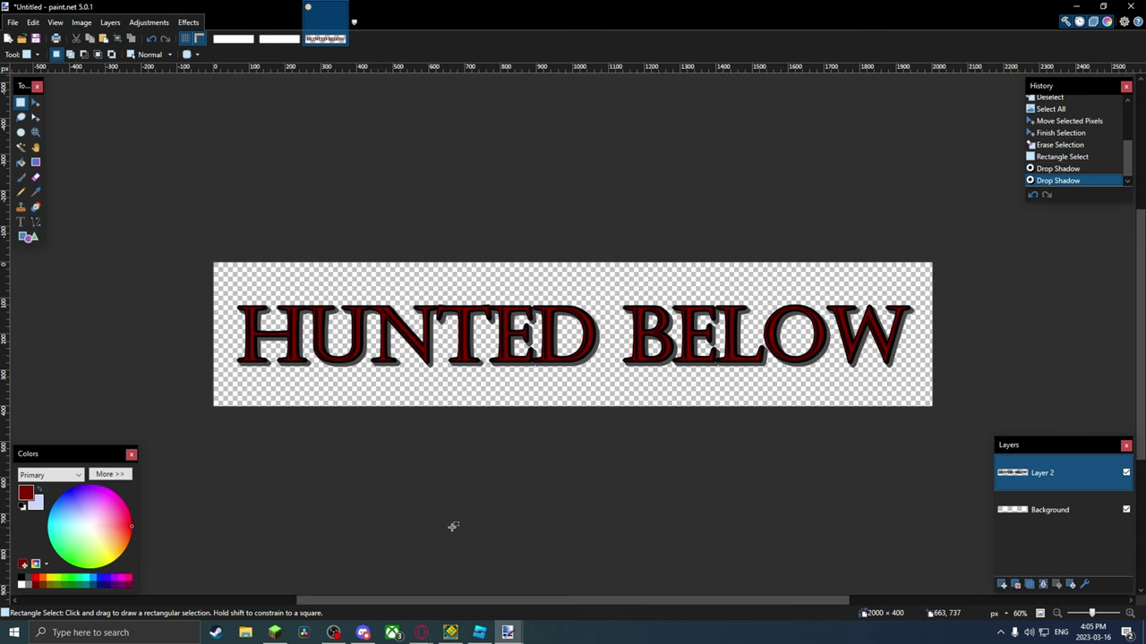
- Confirm the title's drop shadow, then select the whole 2000×400 title image and deselect it
{"action": "left_click", "coordinate": [455, 524]}
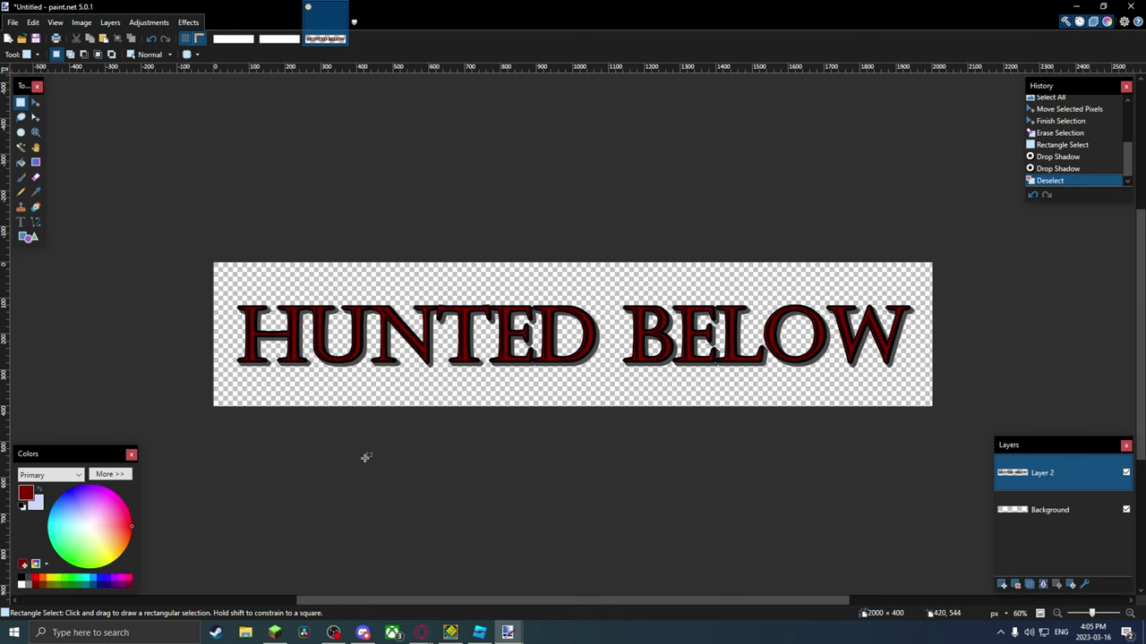
{"action": "left_click_drag", "start_coordinate": [220, 258], "coordinate": [935, 410]}
{"action": "left_click", "coordinate": [764, 478]}
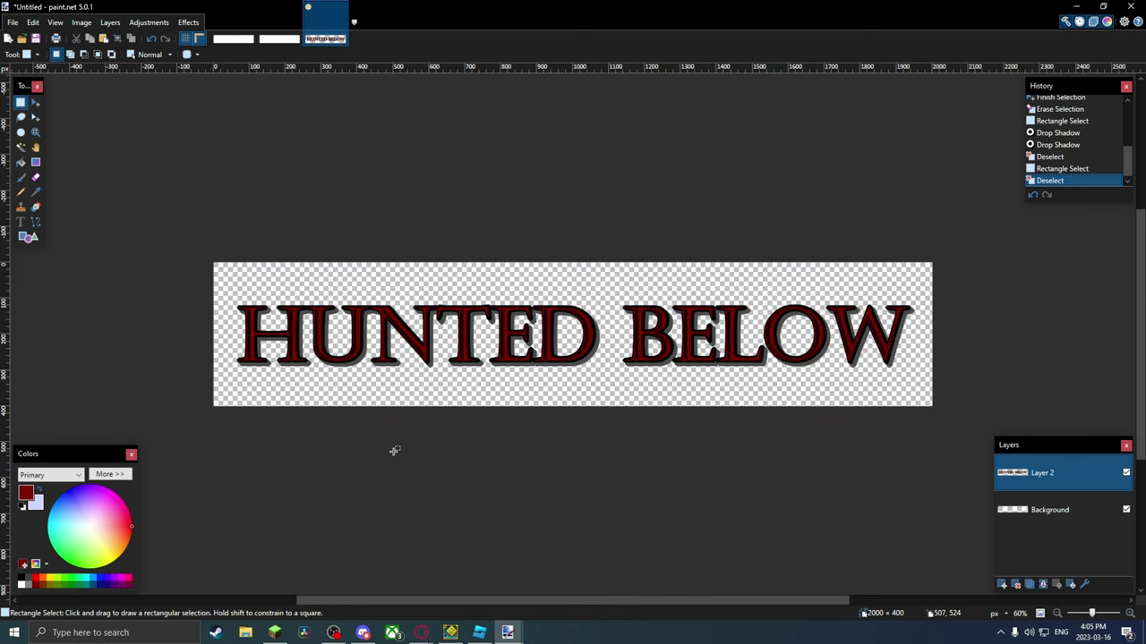
{"action": "left_click_drag", "start_coordinate": [184, 248], "coordinate": [976, 523]}
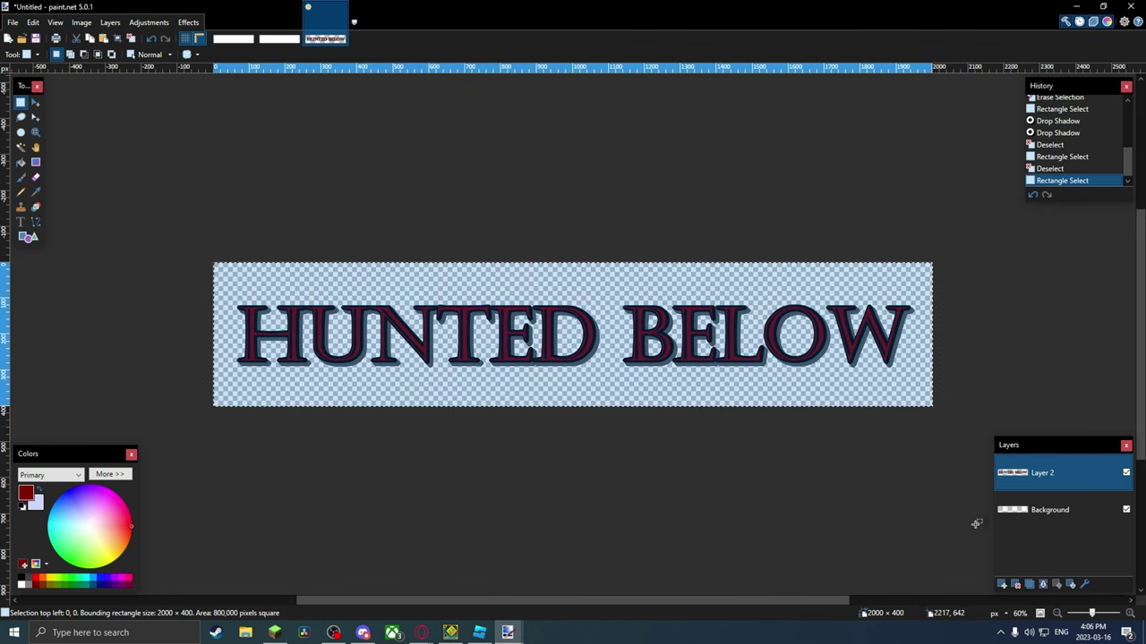
{"action": "left_click", "coordinate": [976, 524]}
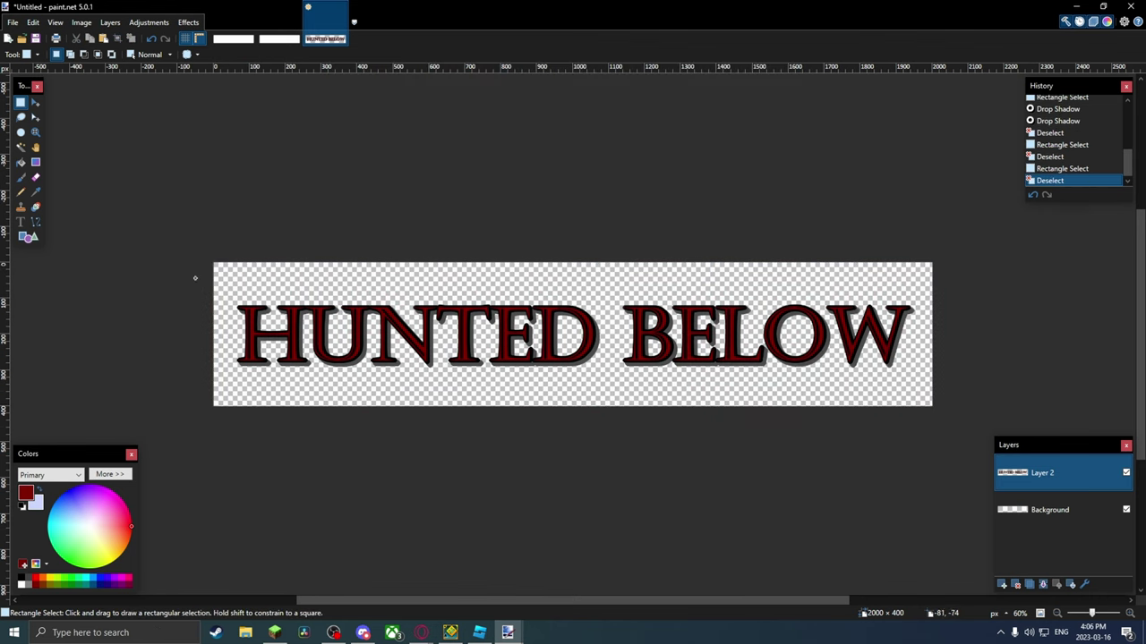
{"action": "left_click_drag", "start_coordinate": [195, 278], "coordinate": [944, 413]}
{"action": "left_click", "coordinate": [133, 202]}
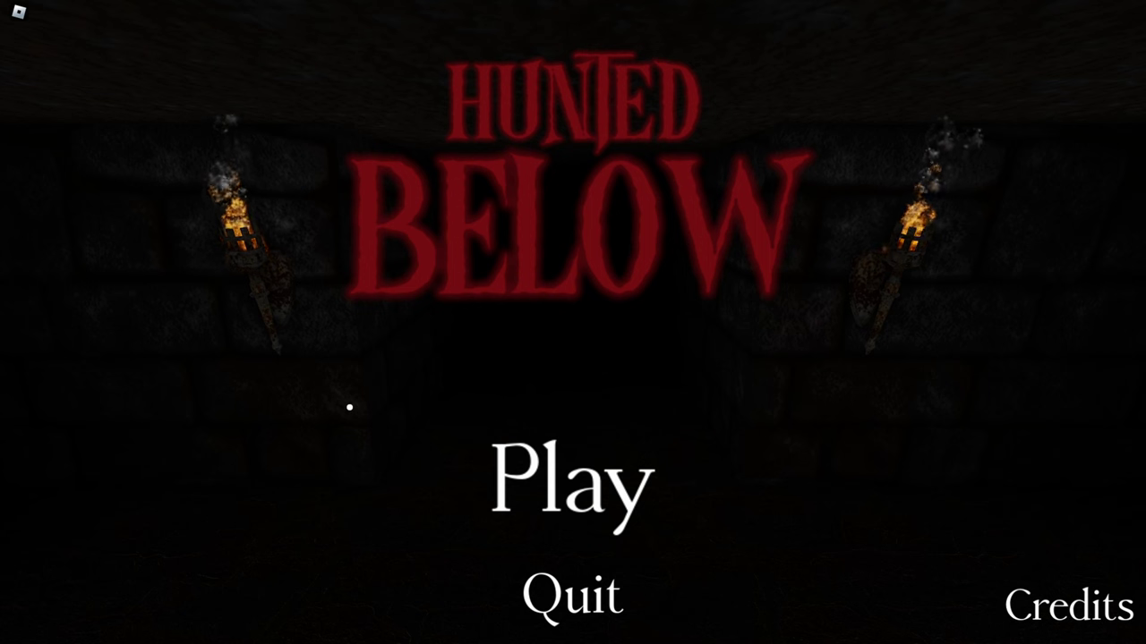
- Start a game on Medium difficulty from the title menu and continue past the Help screen
{"action": "left_click", "coordinate": [573, 466]}
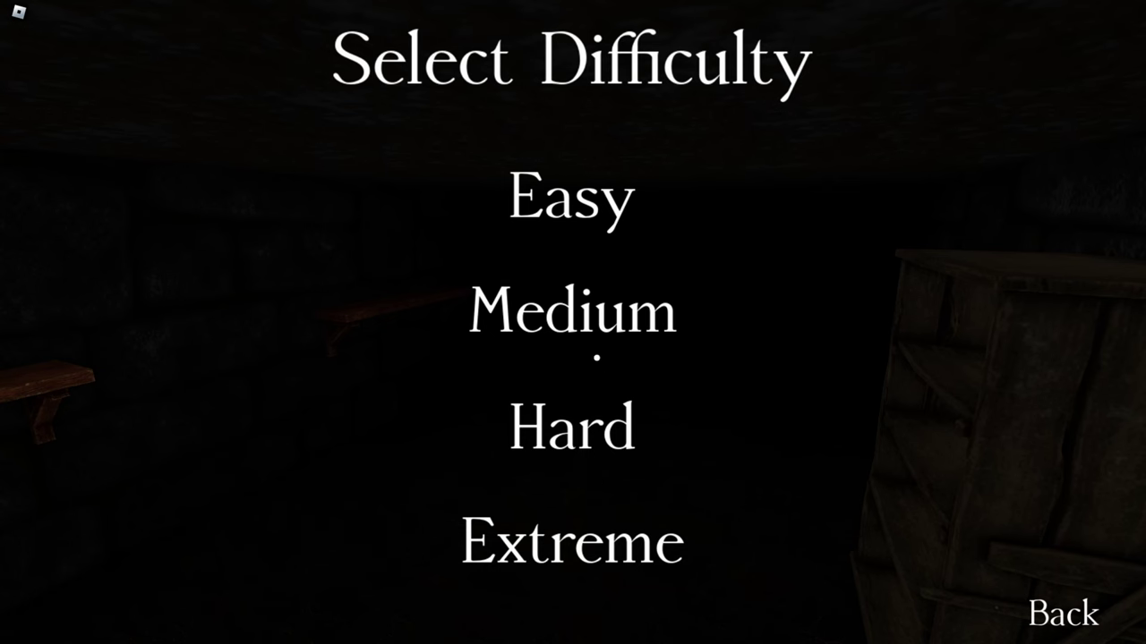
{"action": "left_click", "coordinate": [591, 318]}
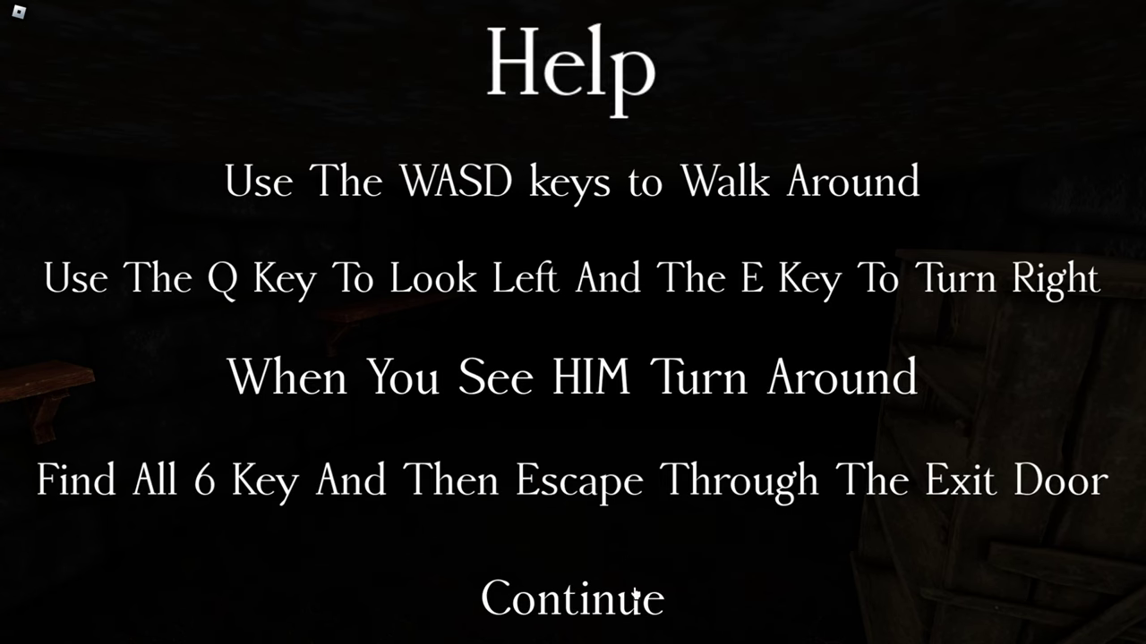
{"action": "left_click", "coordinate": [616, 598]}
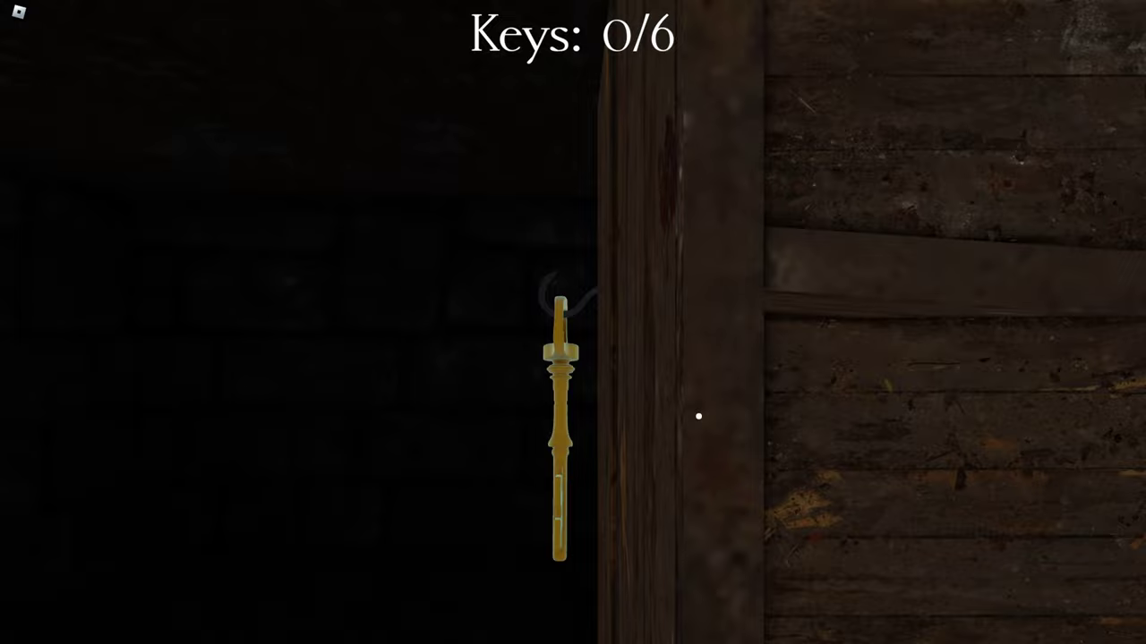
- Pick up the first two hanging keys along the corridor of doors
{"action": "left_click", "coordinate": [671, 409]}
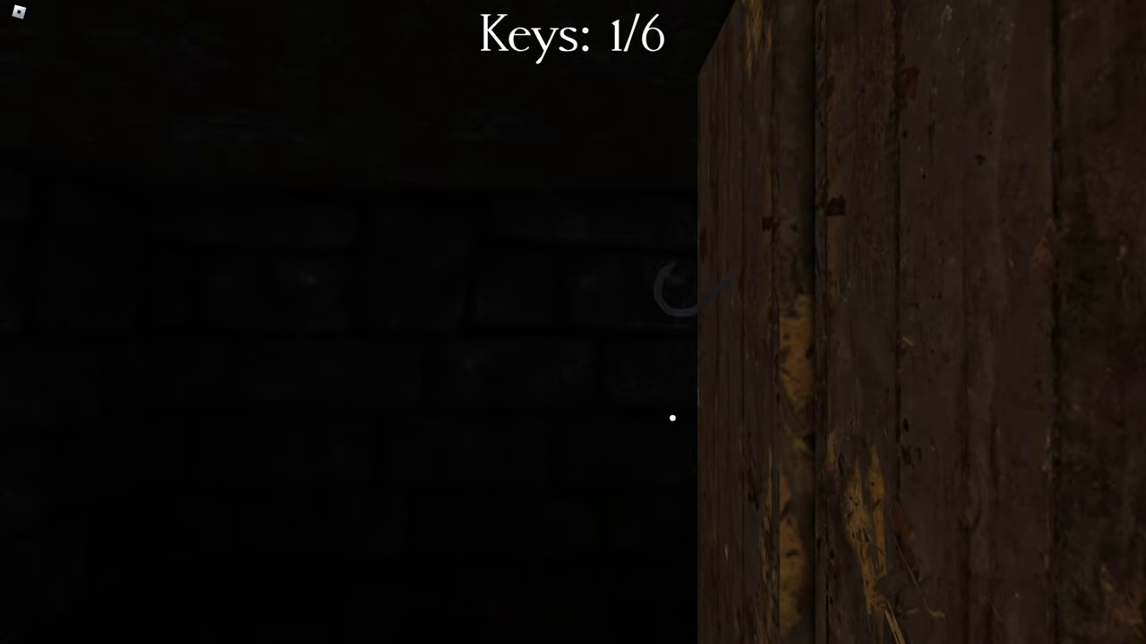
{"action": "key", "text": "w"}
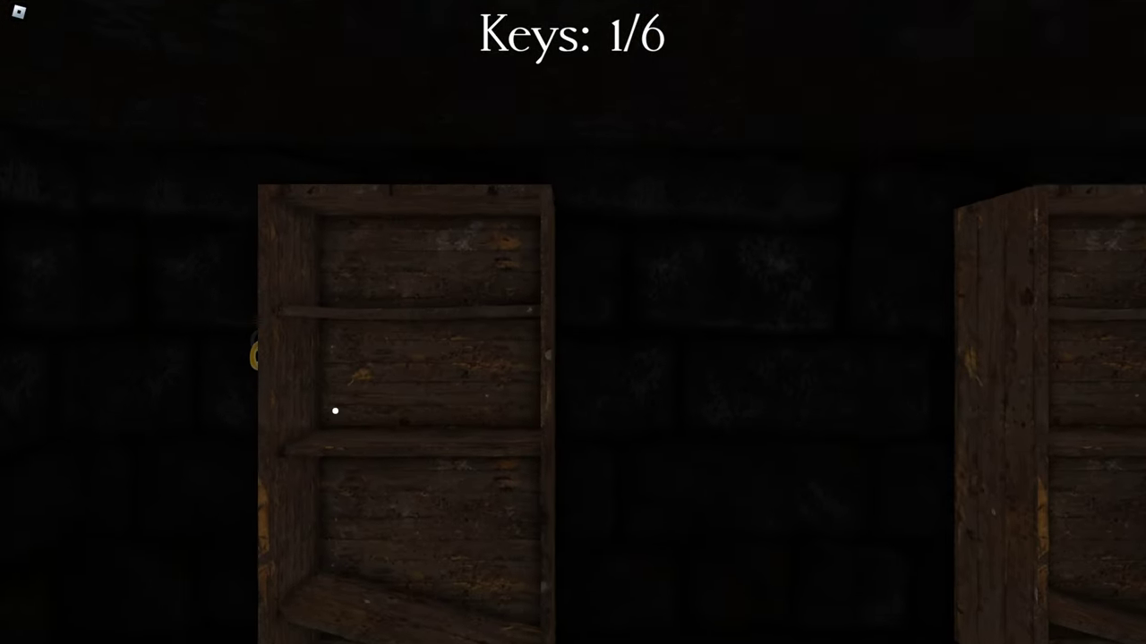
{"action": "key", "text": "w"}
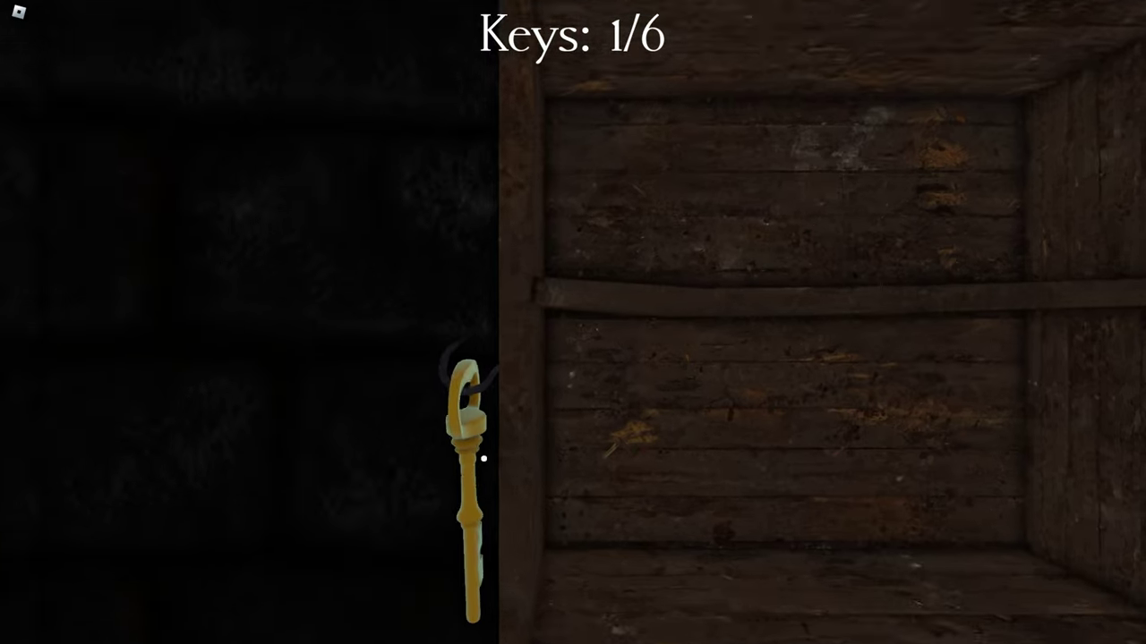
{"action": "left_click", "coordinate": [660, 507]}
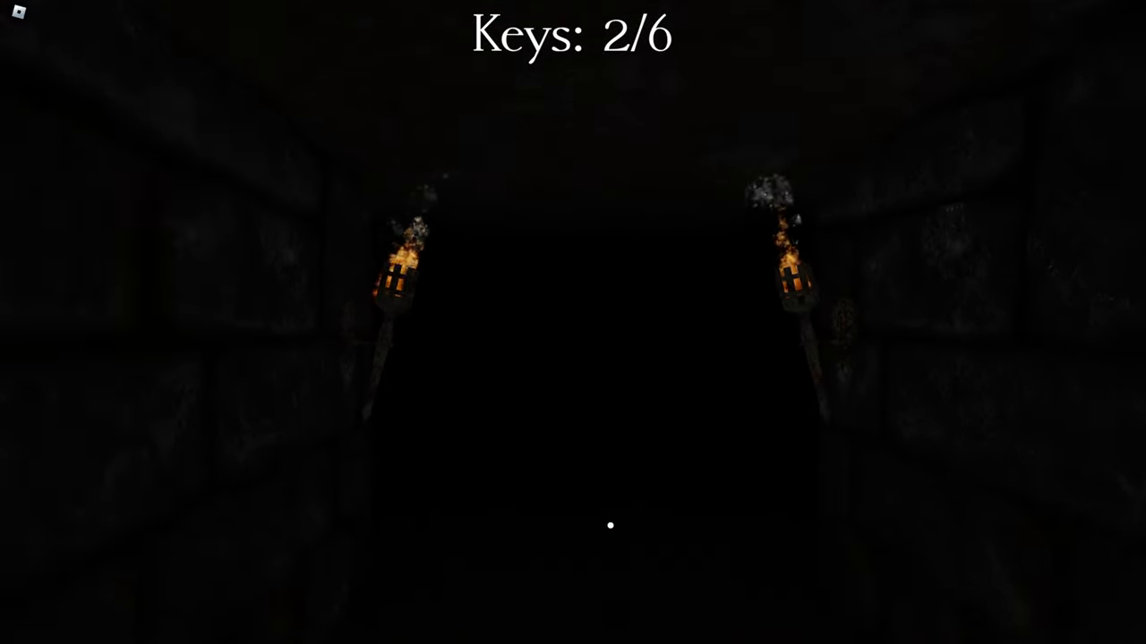
- Walk between the crates, then back away into the dark corridor to evade the monster
{"action": "key", "text": "w"}
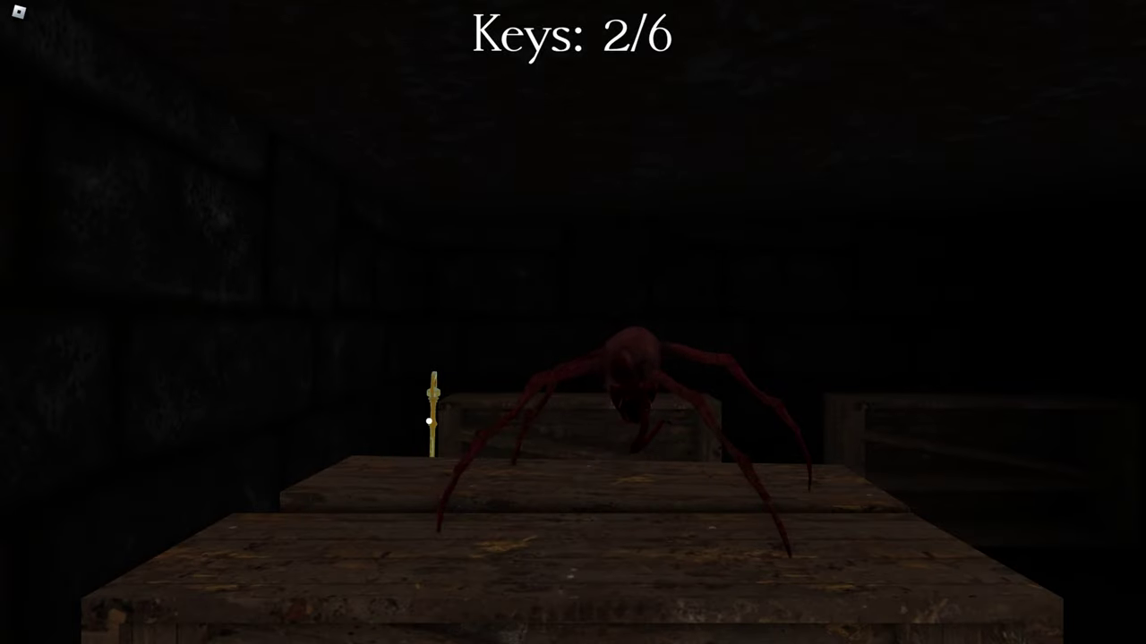
{"action": "key", "text": "w"}
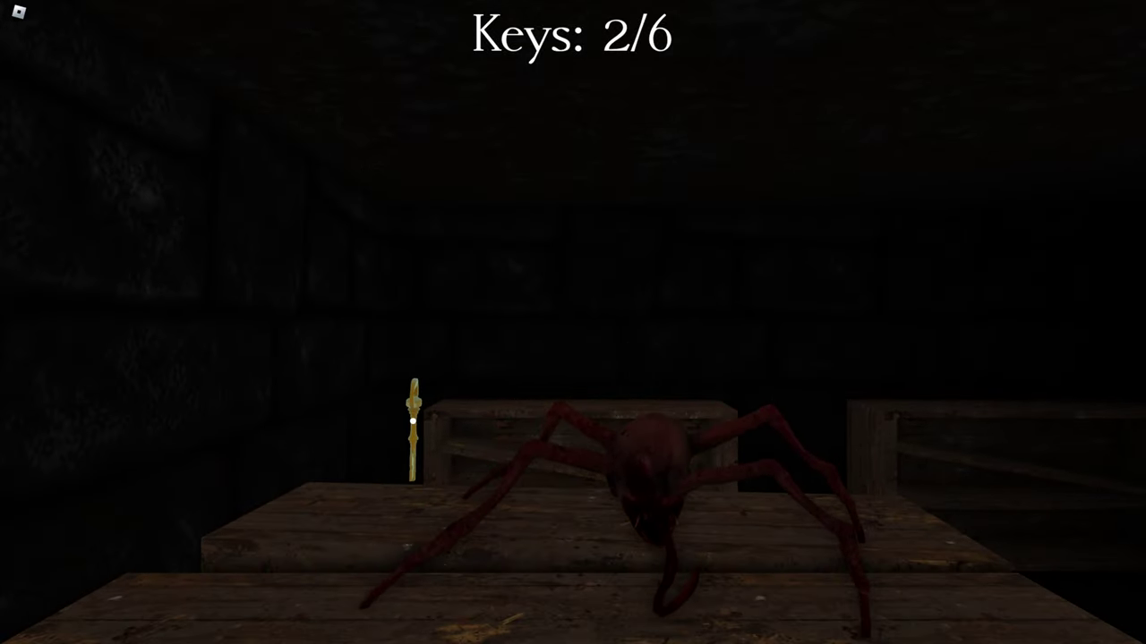
{"action": "key", "text": "w"}
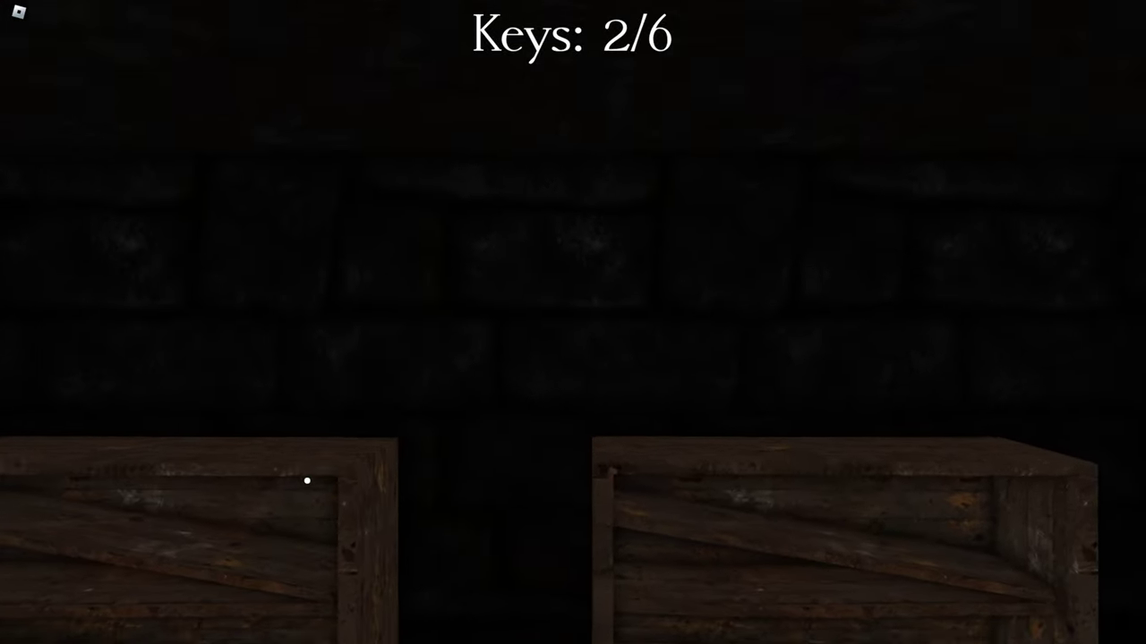
{"action": "key", "text": "w"}
{"action": "key", "text": "w"}
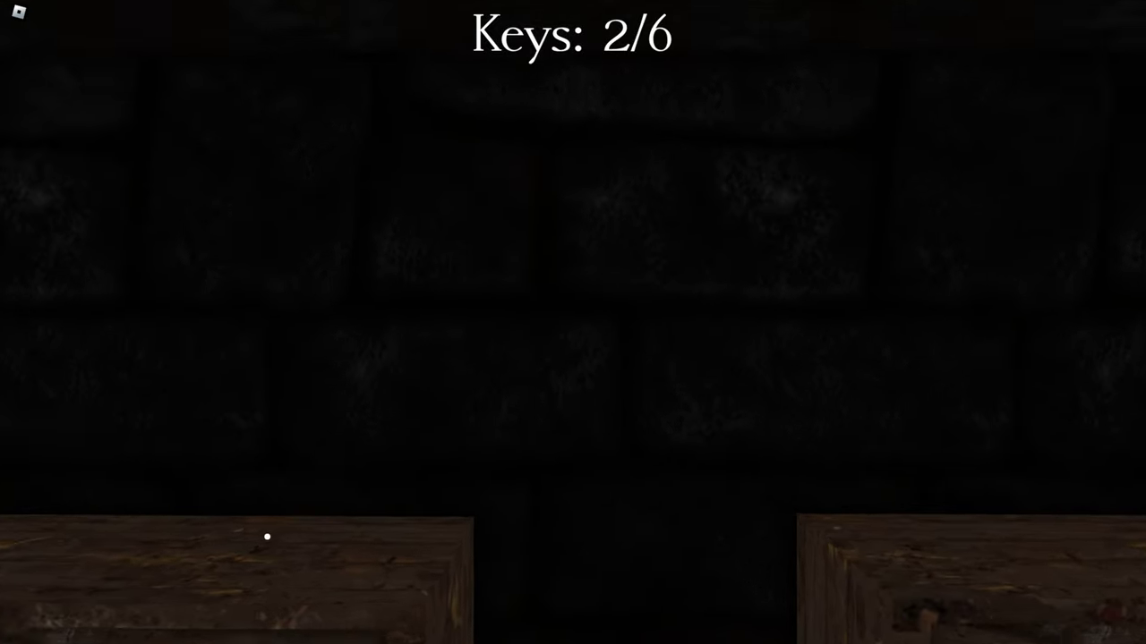
{"action": "key", "text": "a"}
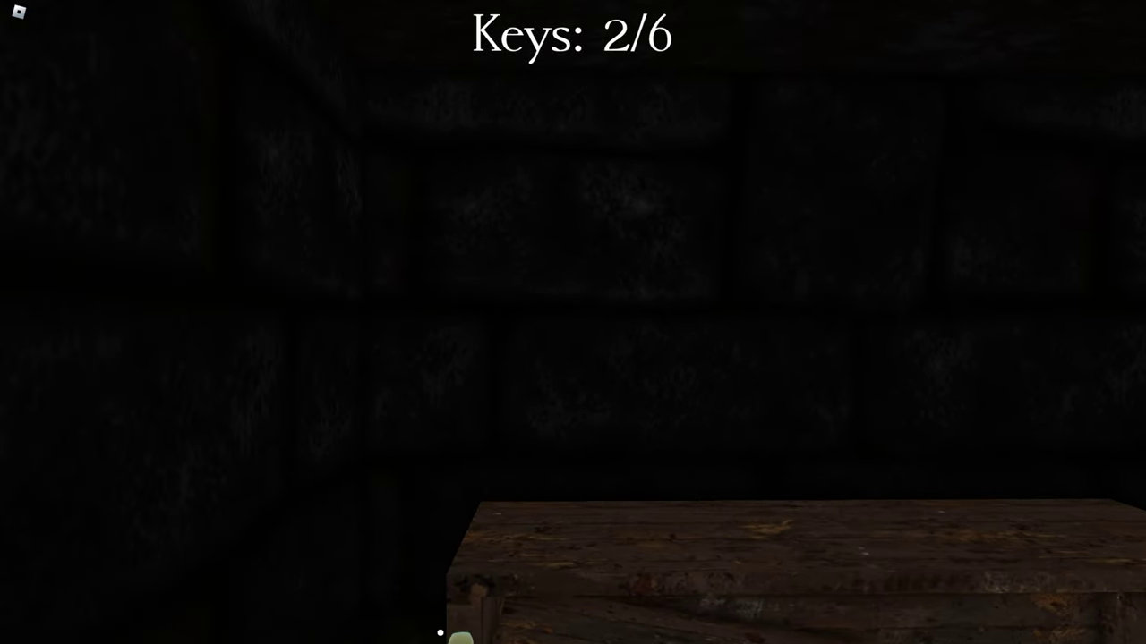
{"action": "key", "text": "d"}
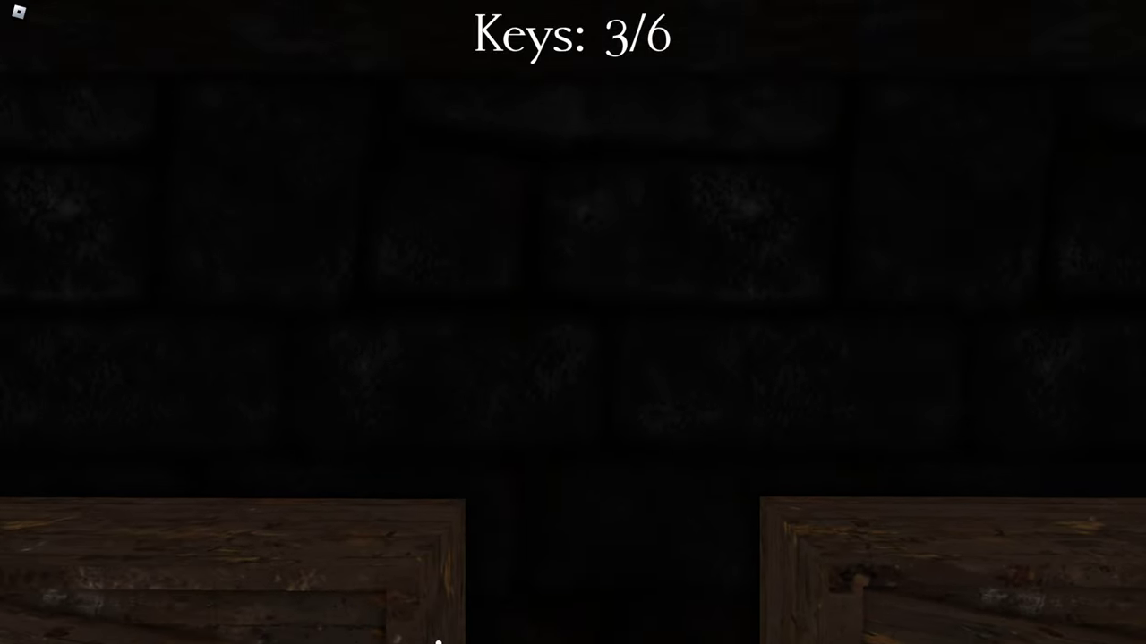
{"action": "key", "text": "s"}
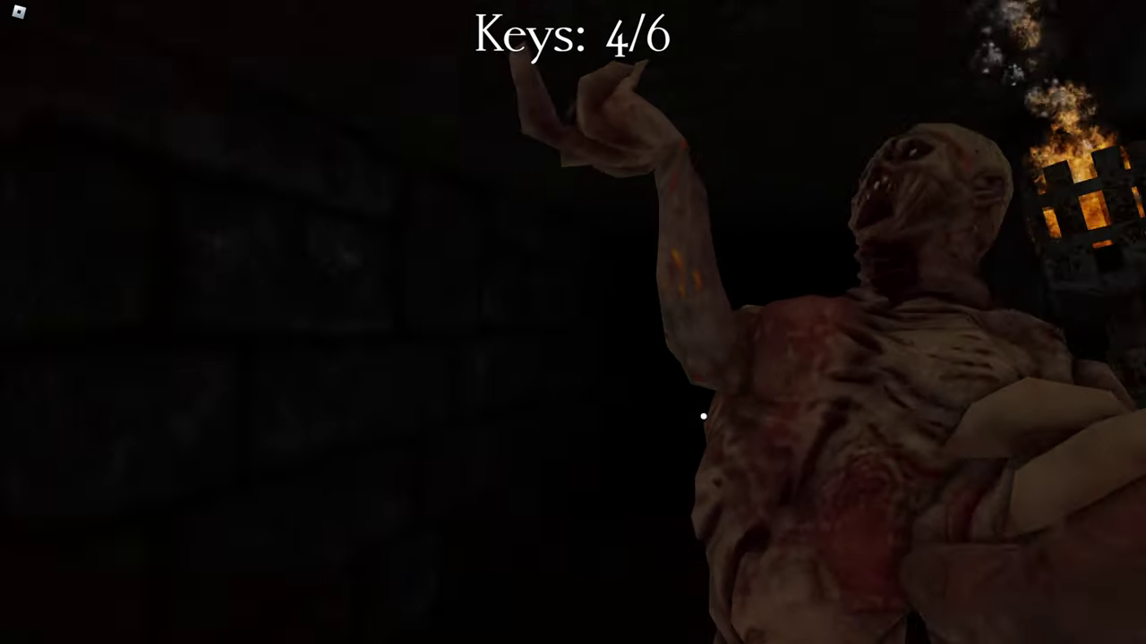
{"action": "key", "text": "s"}
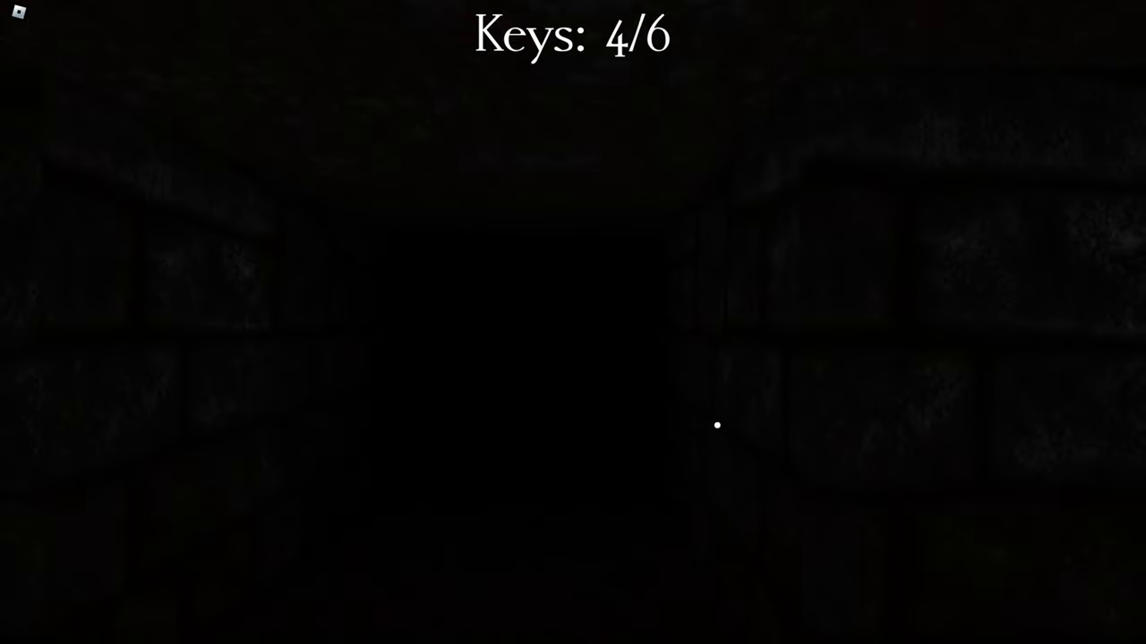
- Follow the dark corridor past the torch and take the key from the shelf
{"action": "key", "text": "w"}
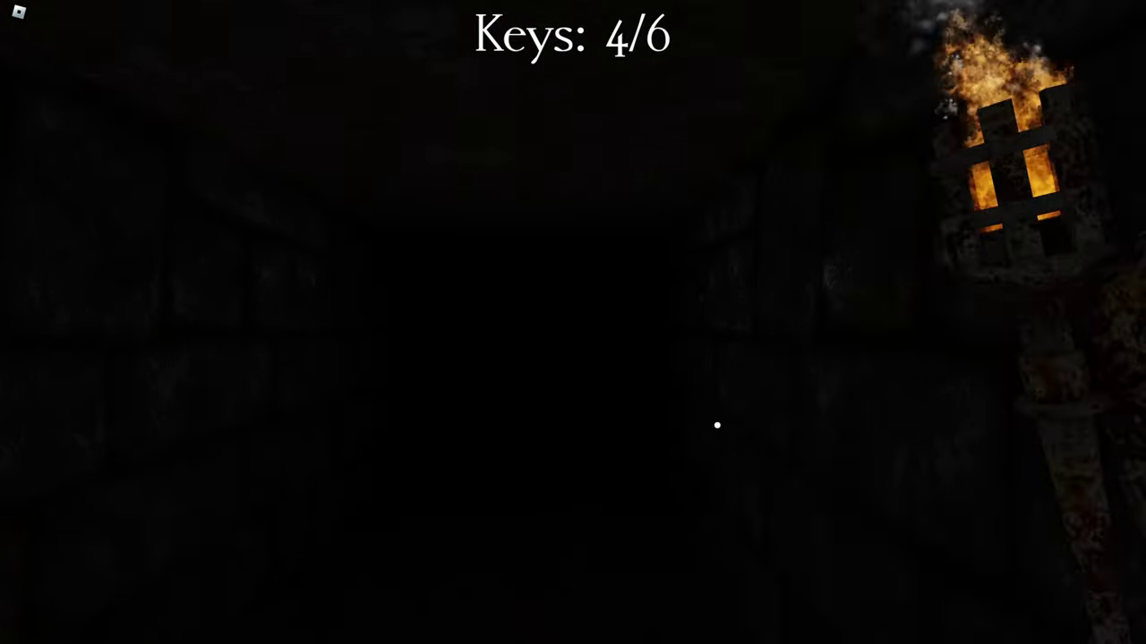
{"action": "key", "text": "w"}
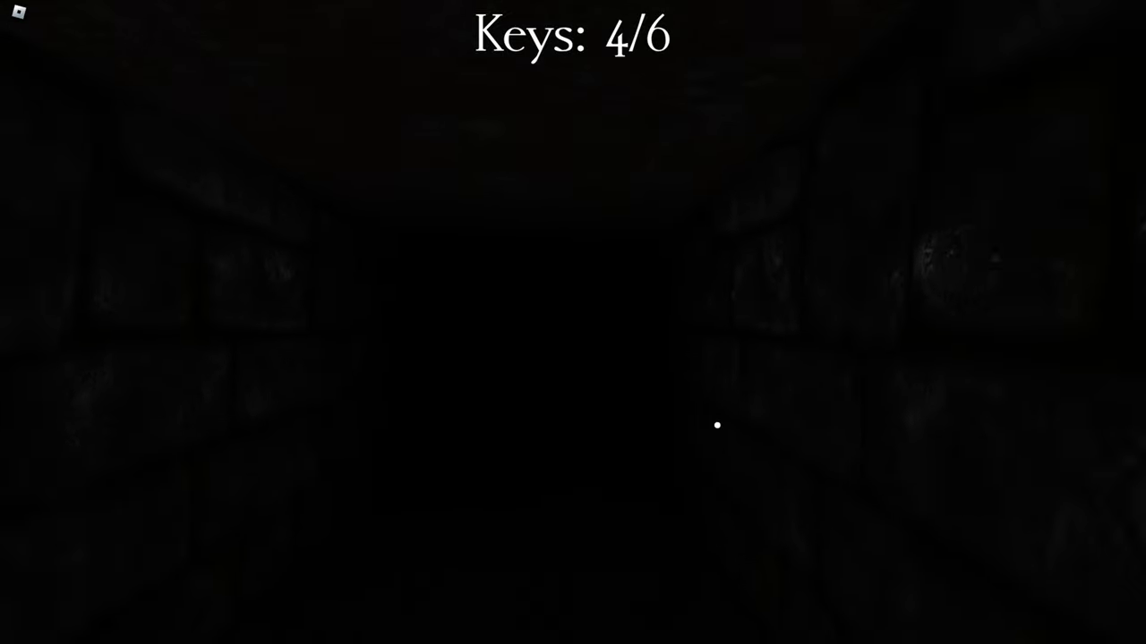
{"action": "right_click_drag", "start_coordinate": [926, 421], "coordinate": [378, 396]}
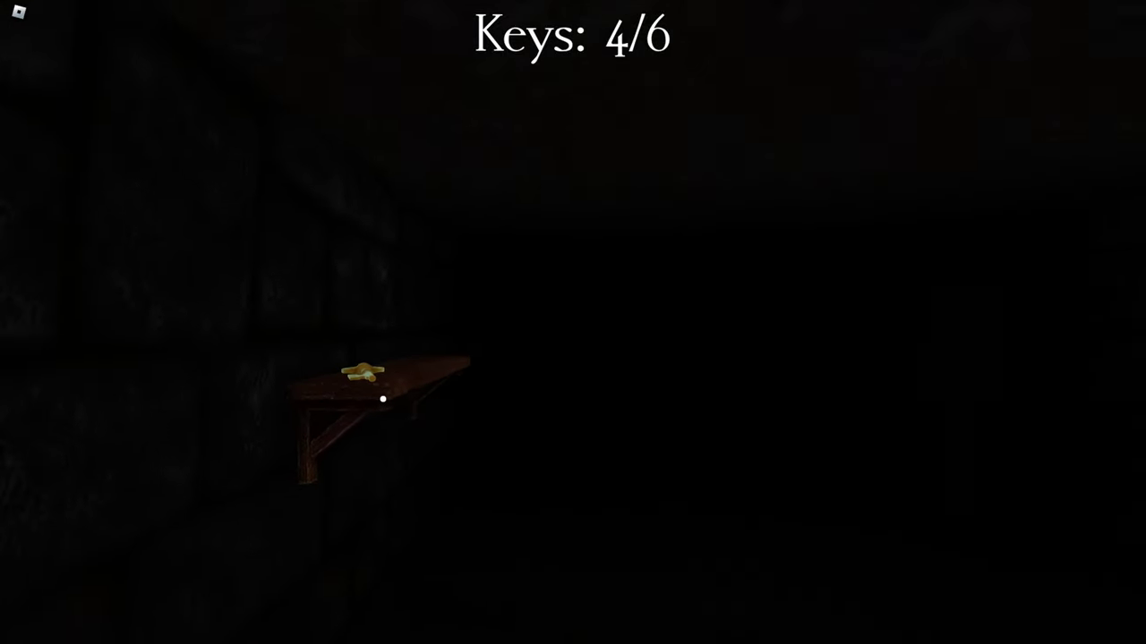
{"action": "key", "text": "w"}
{"action": "left_click", "coordinate": [344, 416]}
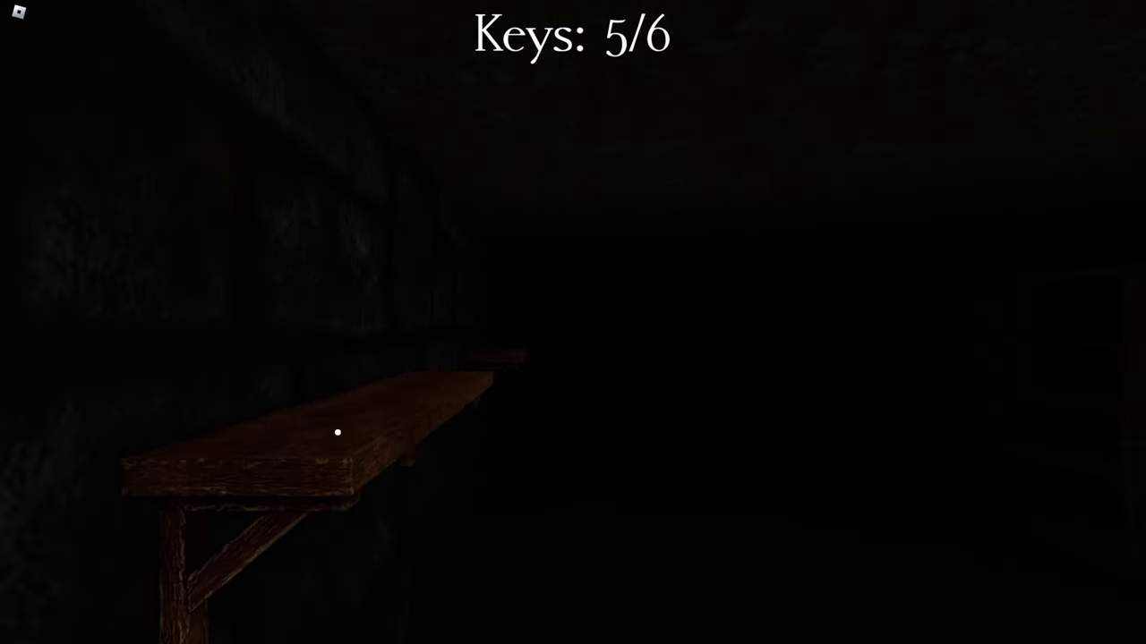
{"action": "right_click_drag", "start_coordinate": [338, 439], "coordinate": [549, 396]}
- Walk through the torch-lit and dark stone corridors until the wooden Exit door is directly ahead
{"action": "key", "text": "w"}
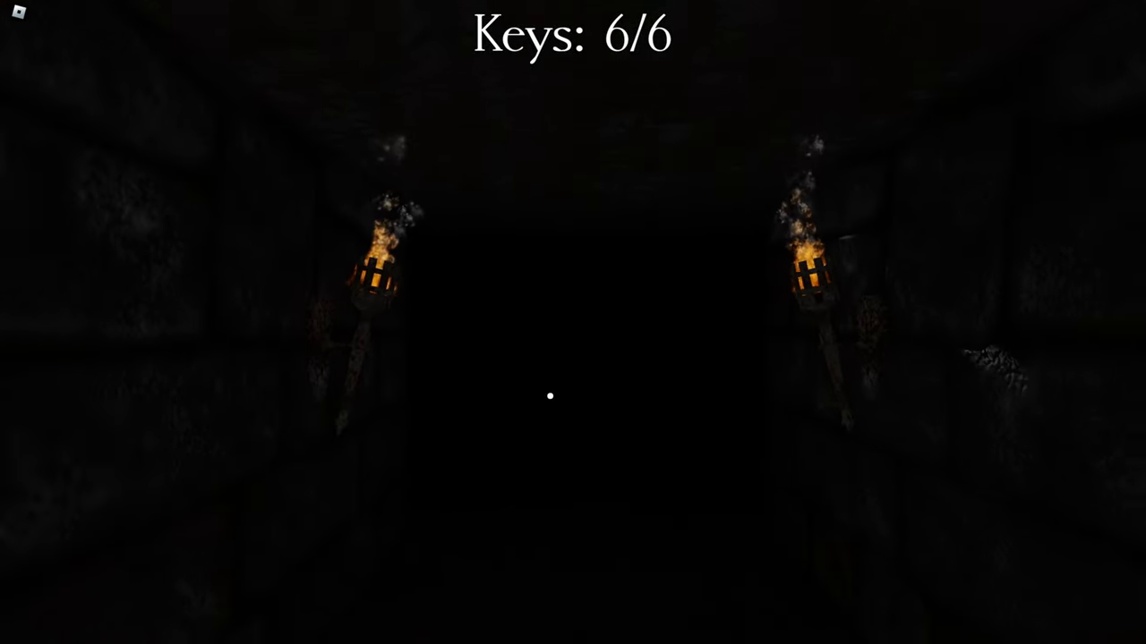
{"action": "right_click_drag", "start_coordinate": [277, 383], "coordinate": [407, 385]}
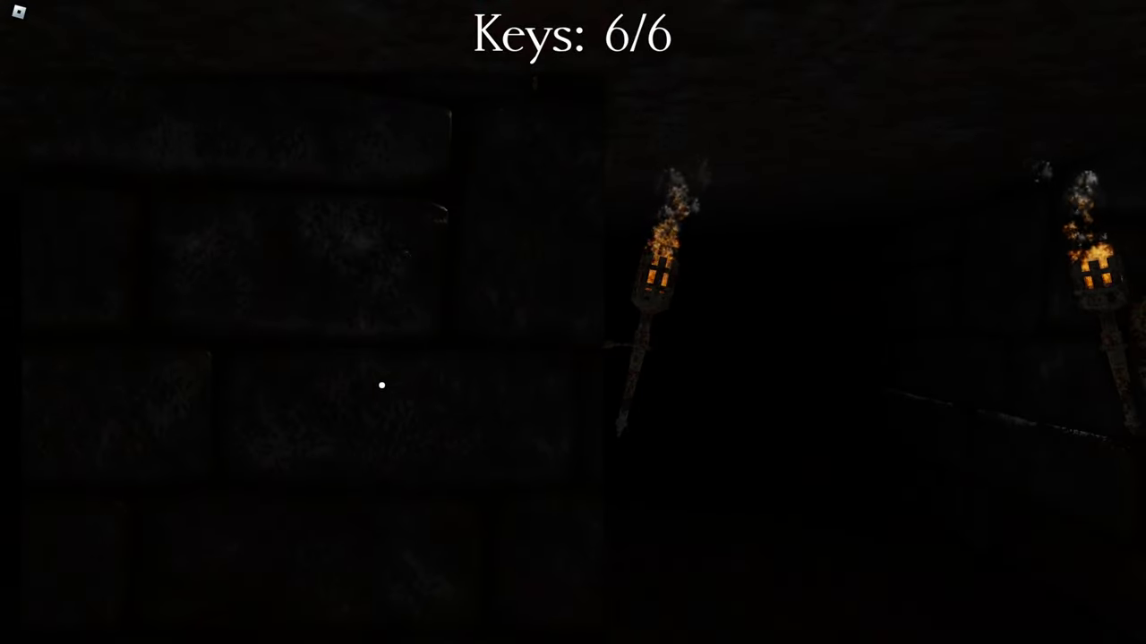
{"action": "key", "text": "w"}
{"action": "right_click_drag", "start_coordinate": [381, 445], "coordinate": [536, 360]}
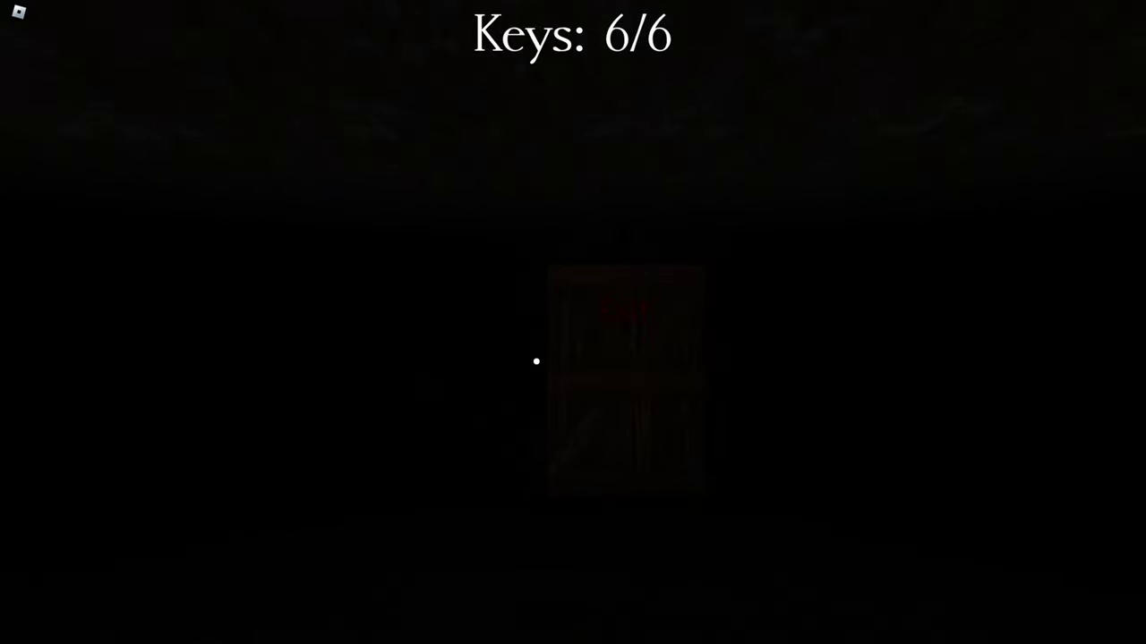
{"action": "key", "text": "w"}
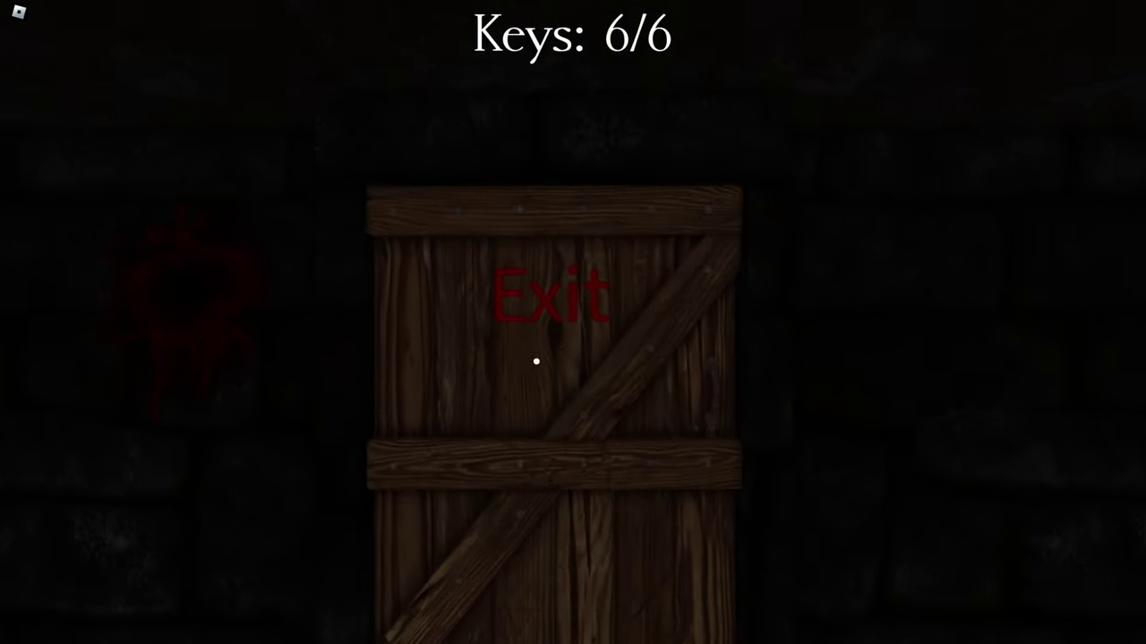